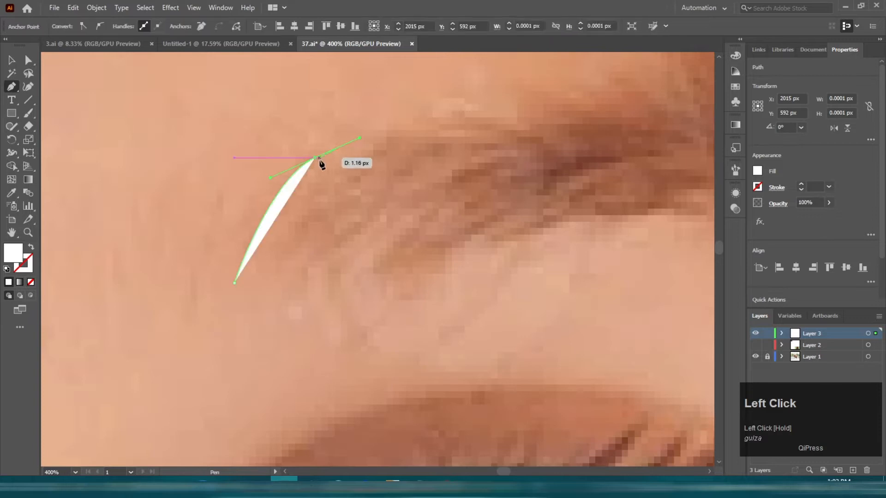
Step: Trace the eyebrow's spiky hair tips at its outer end with the Pen tool, placing curved anchor points
drag(454, 123, 518, 153)
click(357, 156)
scroll(357, 157, down, 1)
drag(555, 198, 564, 217)
click(573, 241)
drag(432, 225, 353, 238)
drag(240, 287, 212, 312)
drag(118, 285, 489, 369)
scroll(113, 244, down, 3)
scroll(476, 325, up, 2)
click(477, 324)
drag(416, 232, 355, 199)
scroll(420, 237, up, 2)
drag(477, 272, 479, 294)
drag(375, 204, 368, 208)
drag(414, 249, 418, 276)
click(415, 249)
key(space)
drag(323, 271, 581, 274)
drag(499, 198, 377, 190)
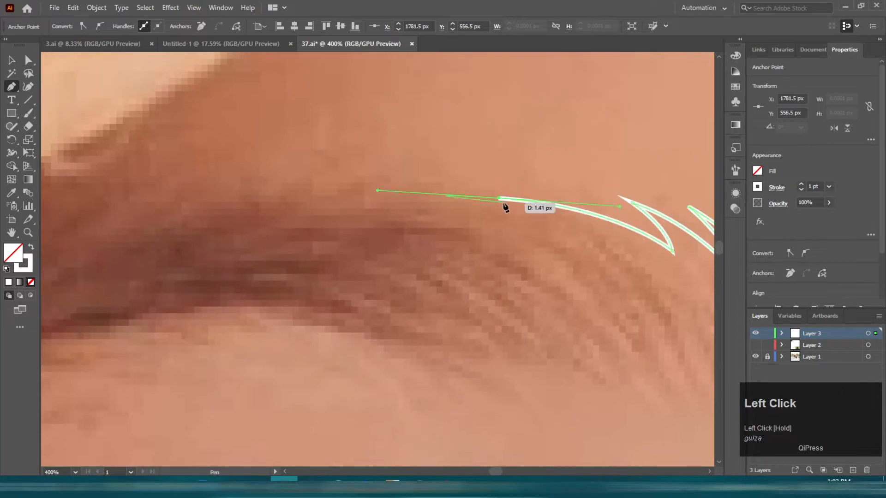
Step: Undo a misplaced anchor and continue the eyebrow path along its upper edge toward the inner end
key(ctrl+z)
drag(499, 182, 390, 170)
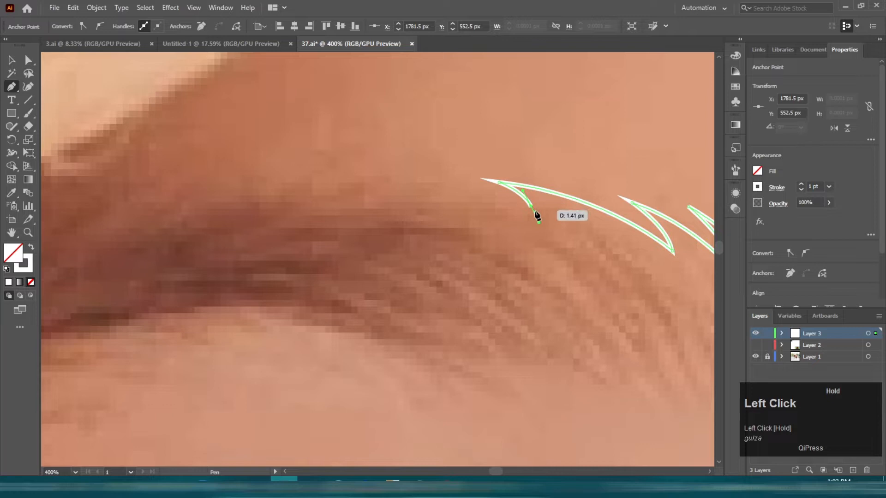
scroll(534, 214, down, 1)
key(space)
drag(347, 238, 495, 184)
drag(170, 248, 137, 416)
scroll(259, 360, down, 2)
scroll(309, 373, up, 1)
key(ctrl+z)
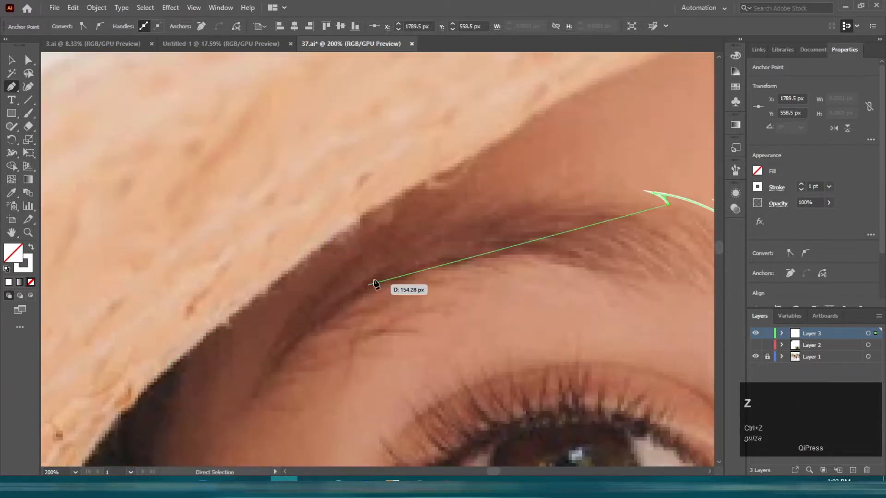
scroll(340, 300, down, 1)
key(space)
drag(387, 298, 297, 239)
drag(248, 216, 135, 301)
scroll(238, 225, up, 1)
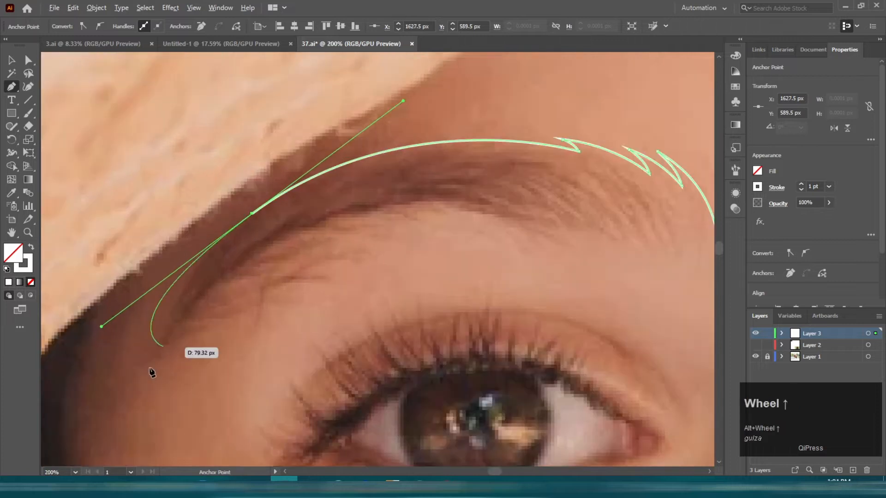
Step: Round the eyebrow's inner end and begin tracing along its lower edge
click(251, 214)
scroll(127, 351, up, 1)
drag(171, 341, 118, 453)
click(171, 342)
key(space)
drag(337, 223, 287, 246)
key(ctrl+z)
drag(304, 203, 409, 180)
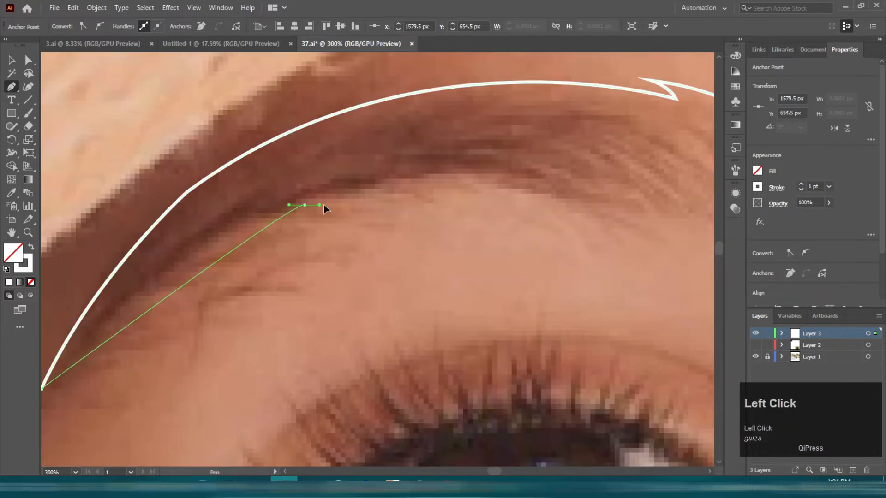
Step: Trace the eyebrow's lower edge back to the spiky end and close the path
key(space)
drag(398, 211, 285, 211)
drag(448, 199, 322, 229)
drag(431, 230, 437, 236)
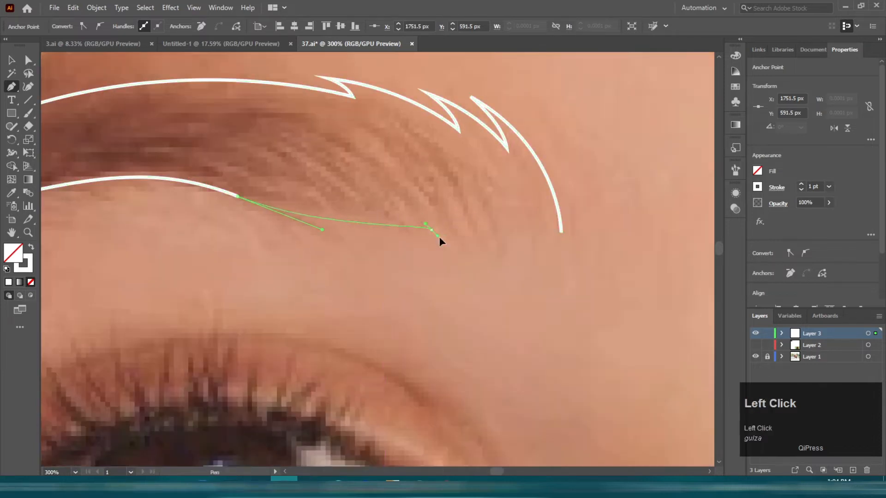
click(562, 233)
Step: Draw open curved outlines for both sides of the nose with the Pen tool
scroll(563, 233, down, 3)
scroll(299, 276, down, 3)
scroll(305, 194, up, 4)
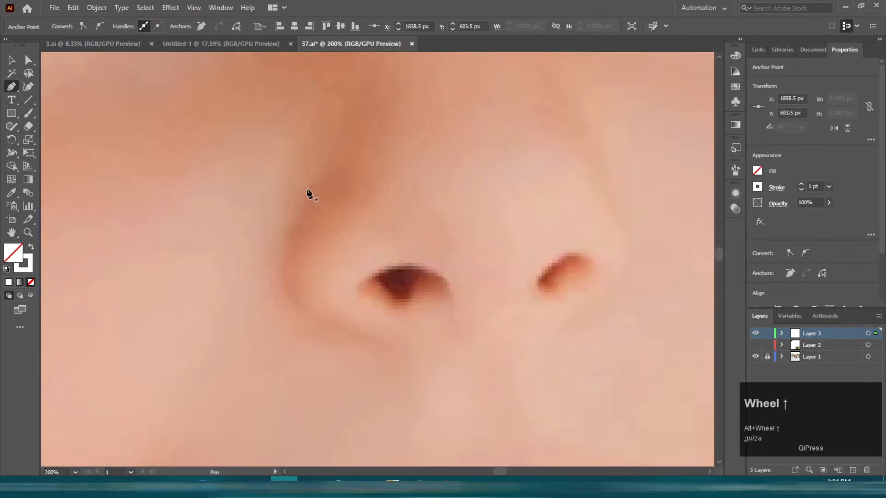
click(294, 128)
drag(367, 341, 536, 367)
drag(464, 281, 341, 334)
scroll(483, 151, down, 2)
scroll(478, 143, up, 1)
click(487, 146)
key(shift+x)
key(shift+x)
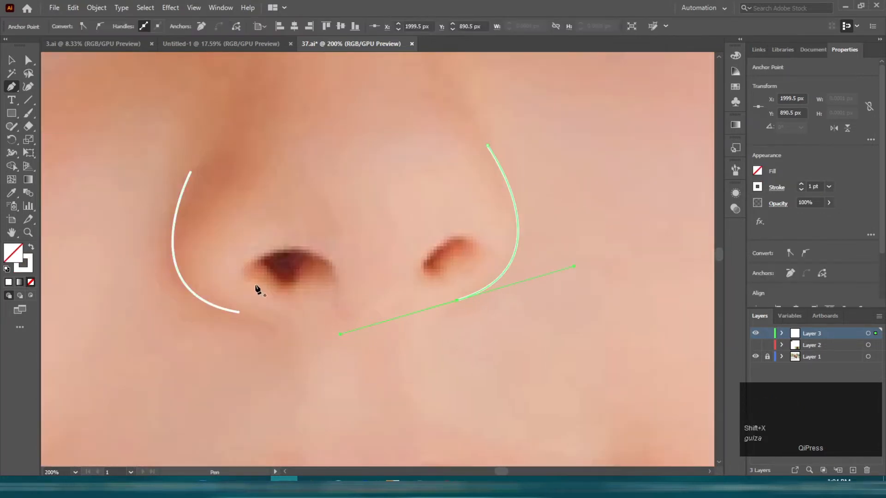
Step: Trace the left nostril as a closed curved shape
scroll(308, 268, up, 3)
click(400, 305)
drag(171, 229, 314, 229)
drag(330, 220, 173, 275)
drag(252, 307, 245, 388)
drag(427, 329, 443, 300)
drag(541, 305, 571, 326)
key(v)
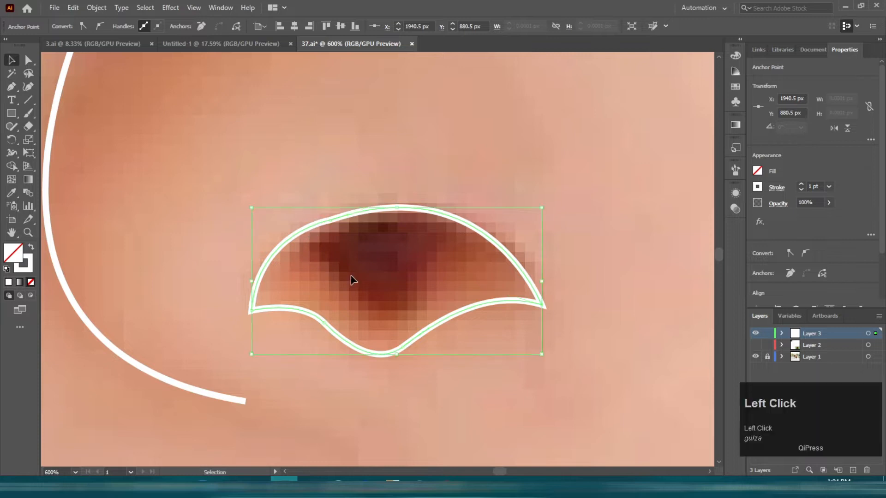
Step: Draw an inner shading curve inside the left nostril
click(352, 275)
key(p)
drag(296, 233, 337, 272)
drag(376, 307, 406, 309)
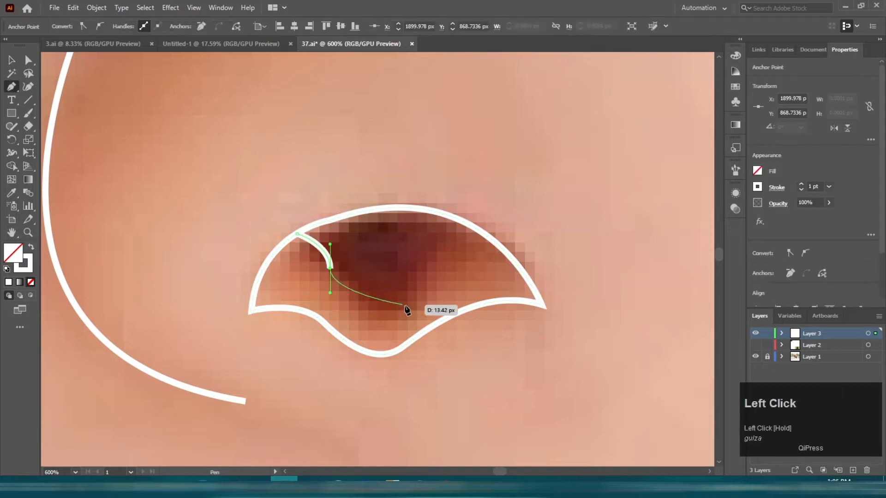
drag(468, 226, 469, 231)
scroll(408, 239, down, 2)
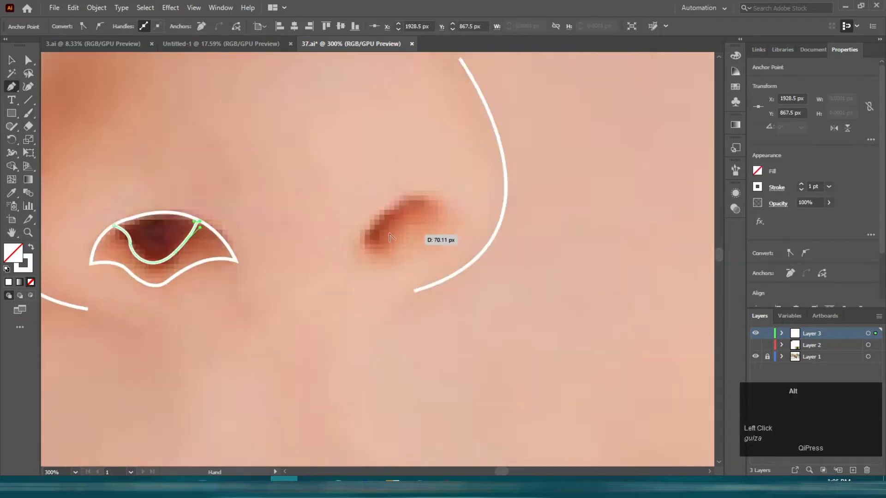
Step: Trace the right nostril as a closed kidney-shaped path
scroll(302, 257, up, 4)
click(315, 257)
key(ctrl+z)
click(325, 258)
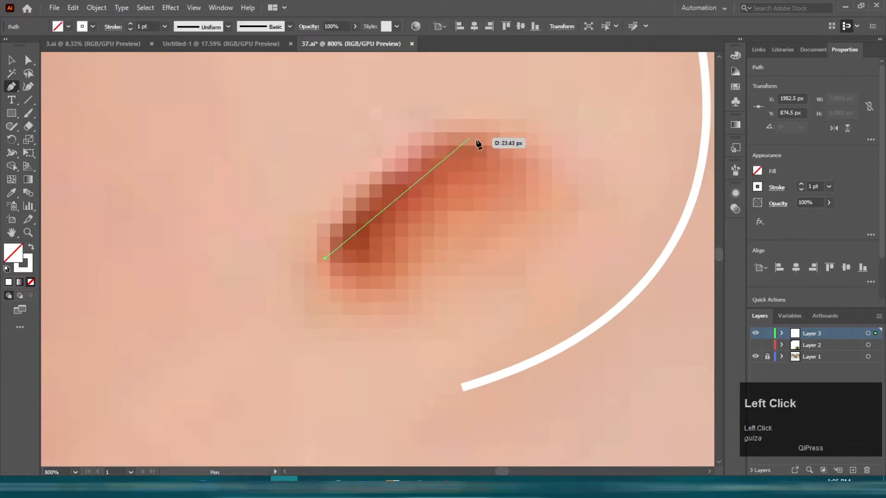
drag(478, 138, 590, 145)
drag(557, 197, 535, 218)
drag(429, 282, 406, 323)
drag(325, 257, 350, 191)
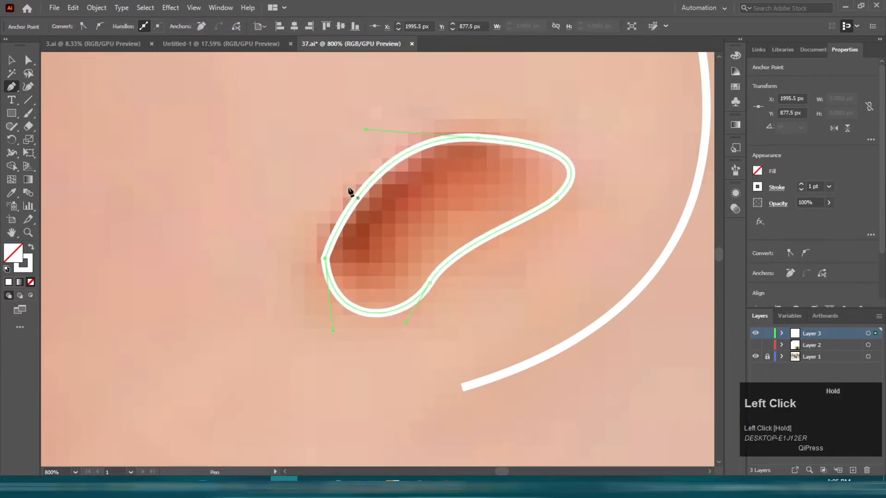
Step: Draw an inner curve across the right nostril from its top edge out past its lower left side
key(v)
key(p)
click(478, 138)
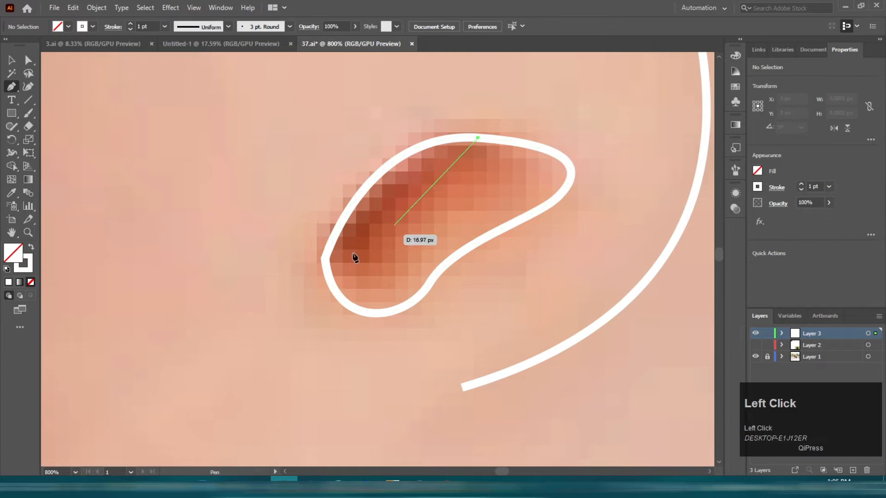
drag(329, 276, 260, 267)
drag(260, 259, 260, 251)
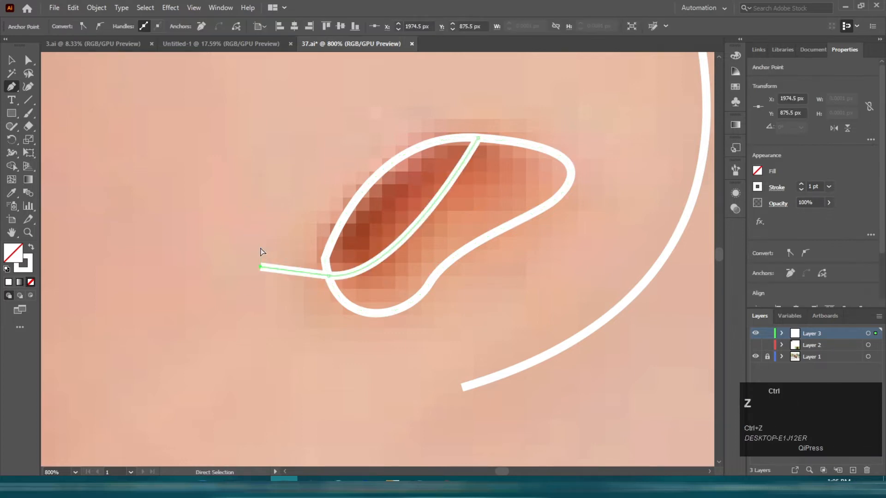
key(v)
Step: Draw a circle around the left eye's iris with the Ellipse tool
scroll(260, 249, down, 5)
key(space)
scroll(194, 185, up, 4)
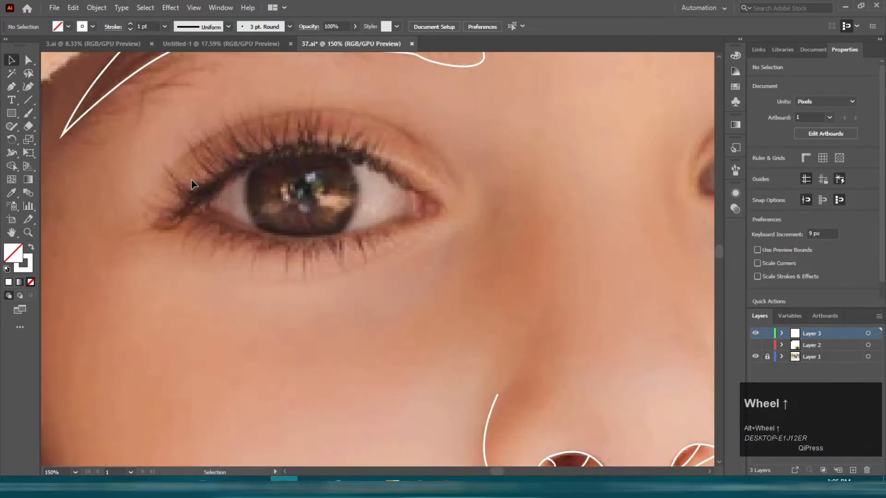
scroll(199, 190, up, 1)
drag(11, 113, 53, 142)
scroll(342, 146, up, 1)
drag(236, 131, 443, 317)
key(v)
drag(367, 321, 346, 306)
drag(411, 214, 437, 213)
Step: Duplicate the iris circle in place and shrink the copy around the pupil
key(ctrl+c)
key(ctrl+f)
drag(325, 311, 331, 243)
click(451, 325)
scroll(455, 303, up, 1)
key(p)
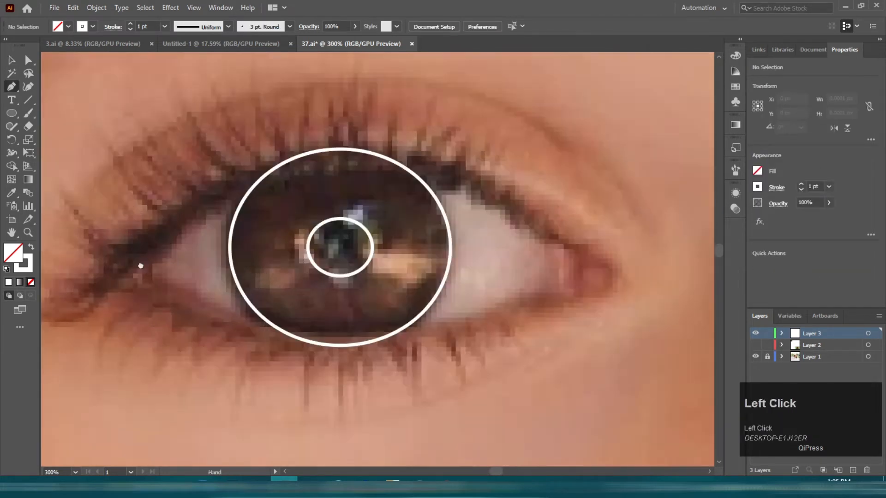
Step: Draw a thin black-filled ellipse about 229 px wide and 2 px tall below the eye
scroll(141, 266, down, 1)
key(l)
key(x)
drag(93, 319, 555, 322)
double_click(14, 255)
drag(568, 374, 522, 437)
click(775, 297)
key(v)
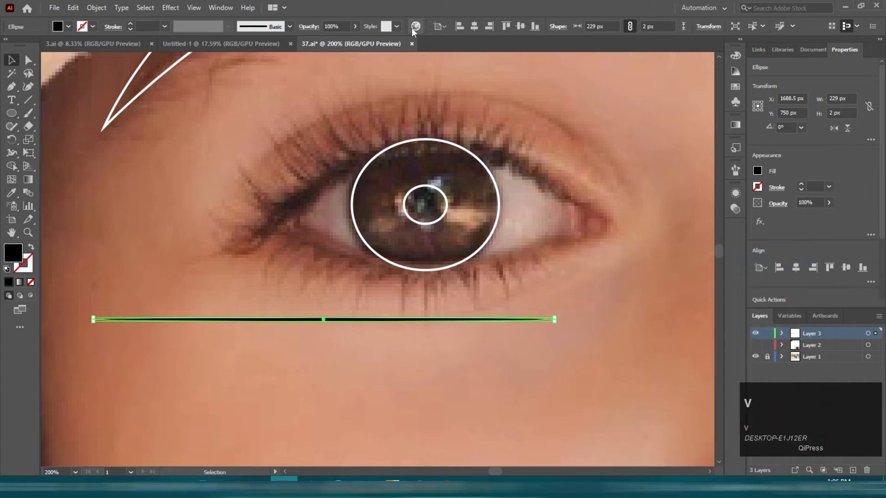
Step: Turn the ellipse into a new Art Brush with default options, then delete the original ellipse
click(733, 172)
drag(360, 320, 641, 310)
click(421, 272)
click(416, 322)
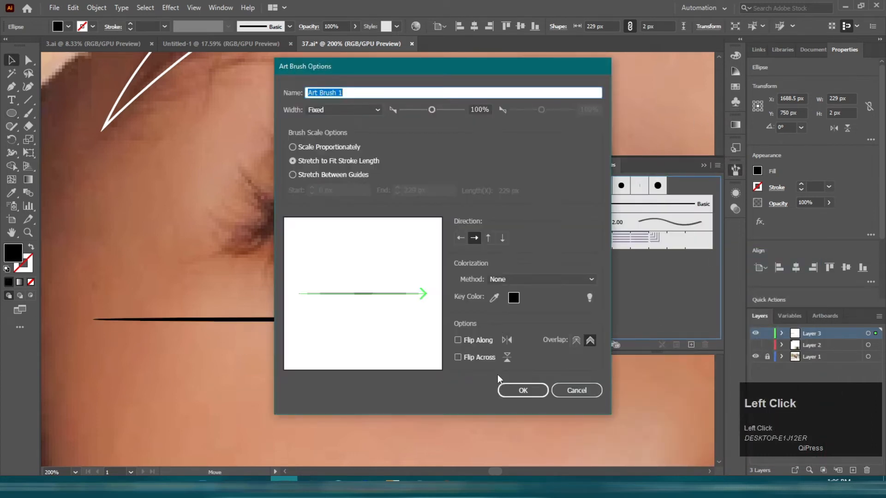
click(521, 389)
key(Delete)
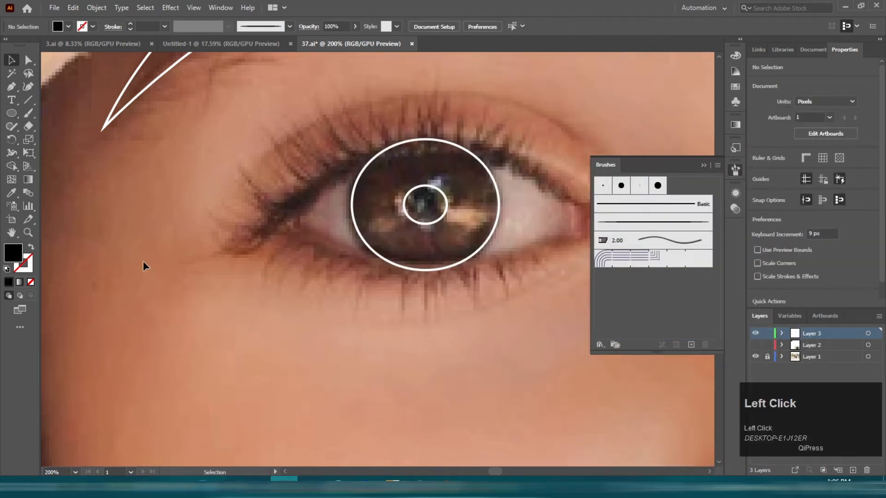
Step: Paint the left eye's outline with the new art brush using the Paintbrush tool
key(b)
drag(226, 384, 126, 256)
key(ctrl+z)
drag(415, 277, 324, 288)
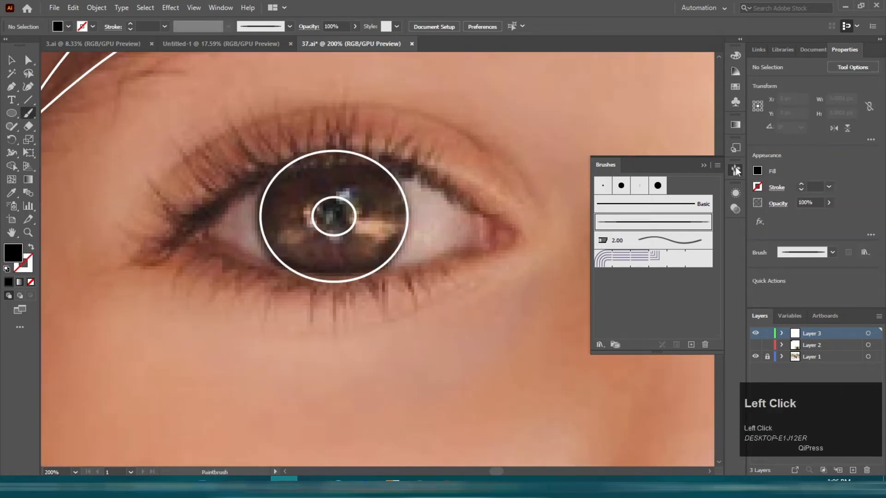
click(736, 171)
scroll(304, 184, up, 1)
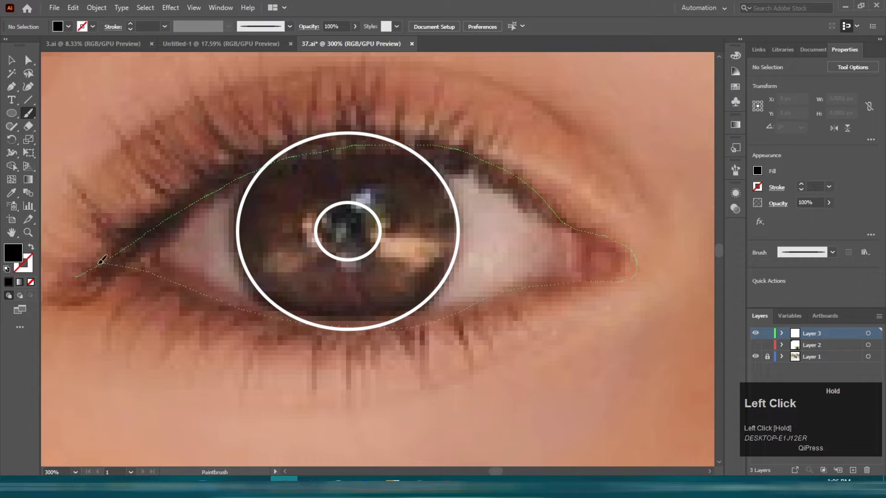
drag(102, 260, 83, 273)
Step: Paint the right eye's outline with the same brush
scroll(92, 268, down, 5)
scroll(439, 230, up, 5)
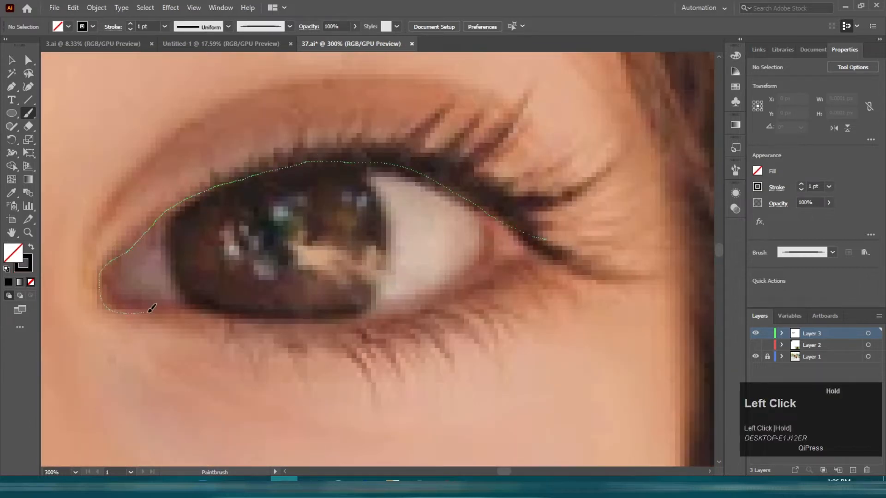
drag(488, 284, 546, 239)
Step: Set the brush stroke weight to 0.75 pt and paint the first eyelashes along the left eye's upper lid
scroll(563, 211, down, 5)
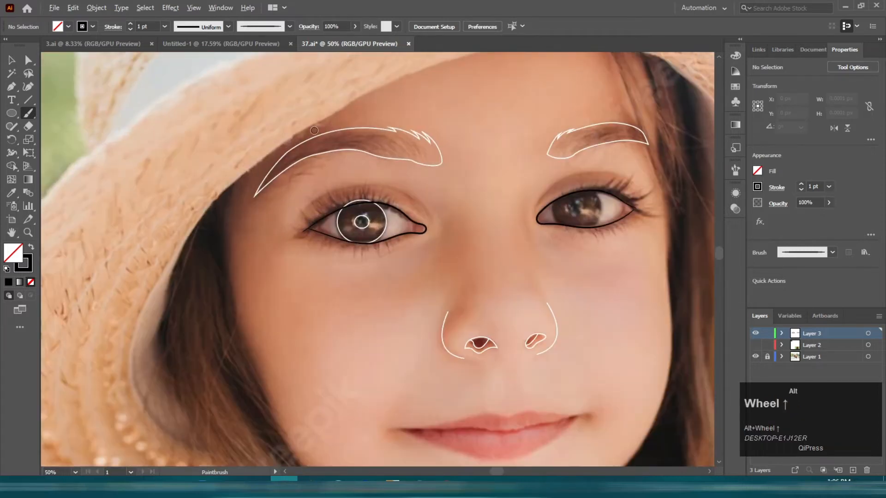
scroll(396, 132, up, 6)
scroll(341, 162, up, 2)
drag(130, 333, 120, 267)
key(ctrl+z)
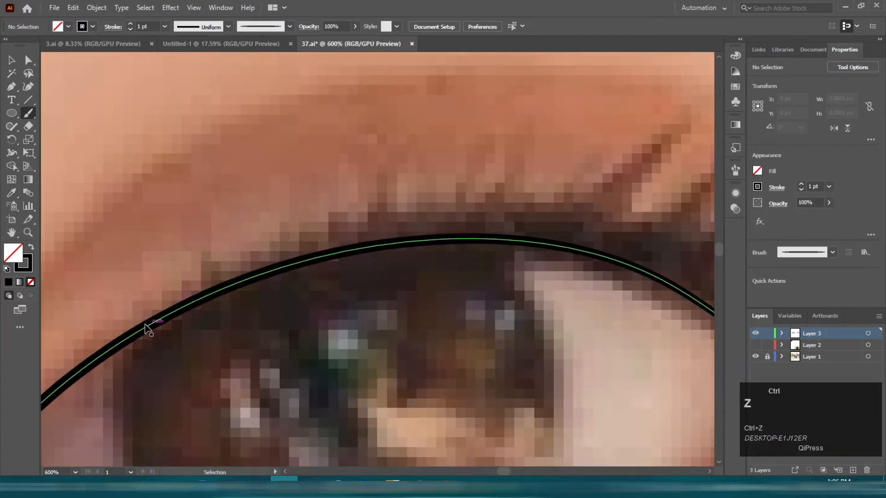
click(130, 29)
scroll(202, 287, down, 1)
mouse_move(194, 276)
mouse_down()
mouse_move(201, 215)
mouse_move(221, 226)
mouse_up()
drag(275, 230, 280, 180)
drag(300, 235, 312, 169)
Step: Paint more eyelashes further along the upper lid
scroll(308, 185, down, 2)
scroll(369, 199, up, 2)
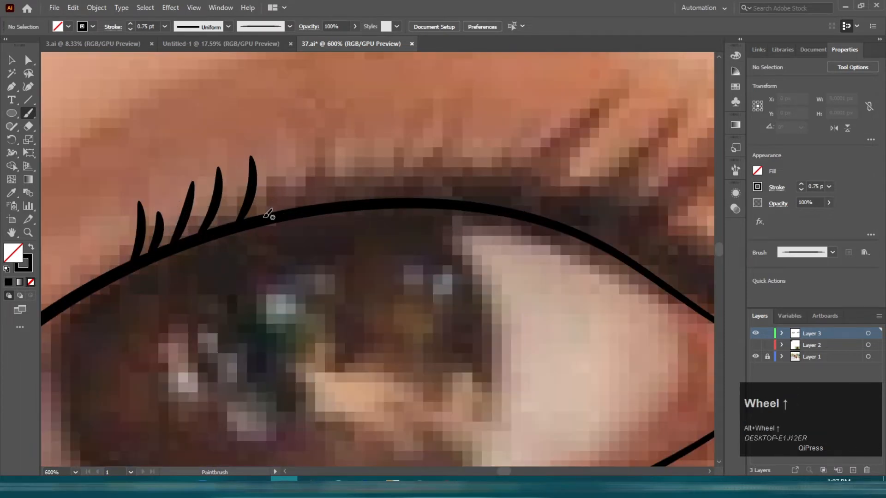
drag(265, 215, 272, 155)
drag(282, 212, 307, 137)
scroll(325, 198, down, 2)
scroll(277, 259, up, 2)
drag(275, 276, 294, 213)
key(ctrl+z)
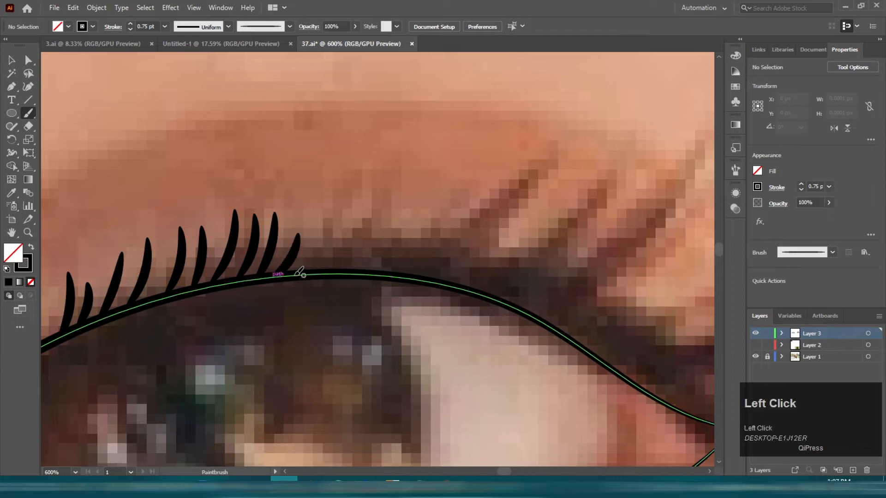
Step: Paint longer eyelashes toward the outer corner of the upper lid
drag(299, 273, 357, 188)
drag(412, 200, 411, 207)
mouse_move(404, 274)
mouse_down()
mouse_move(512, 173)
mouse_move(360, 139)
mouse_up()
key(space)
drag(290, 267, 371, 171)
drag(333, 279, 452, 117)
mouse_move(369, 292)
mouse_down()
mouse_move(527, 87)
mouse_move(440, 253)
mouse_move(544, 96)
mouse_move(507, 196)
mouse_up()
key(ctrl+z)
Step: Paint the longest eyelashes sweeping outward from the eye's outer corner
key(space)
mouse_move(444, 307)
mouse_down()
mouse_move(310, 230)
mouse_move(484, 143)
mouse_up()
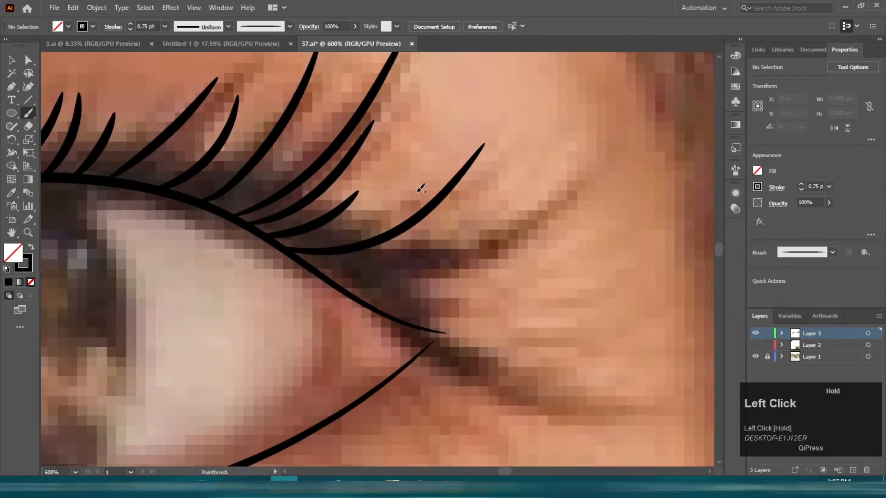
drag(310, 267, 529, 185)
drag(325, 273, 517, 242)
key(space)
drag(352, 264, 214, 176)
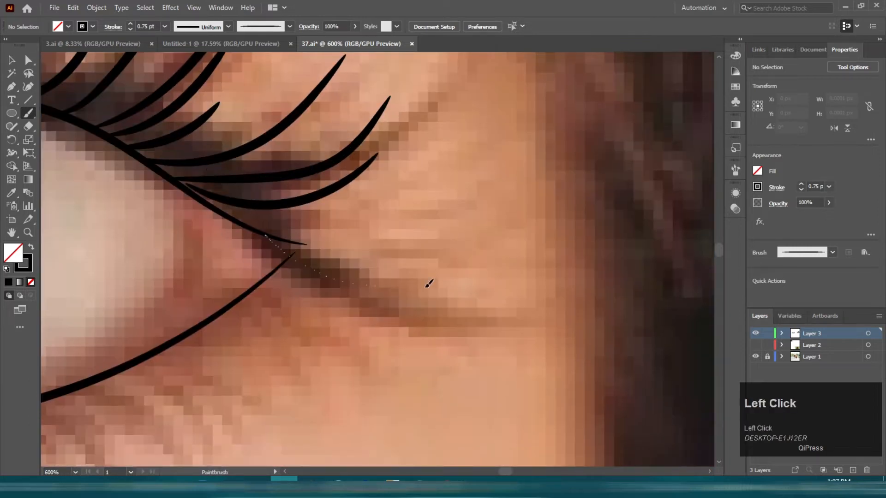
Step: Paint the remaining eyelashes at the upper lid's outer corner
drag(429, 284, 458, 276)
drag(260, 228, 422, 226)
drag(336, 228, 417, 199)
Step: Paint short eyelashes curving downward along the eye's lower lid
scroll(426, 198, down, 5)
key(space)
mouse_move(233, 206)
mouse_down()
mouse_move(582, 240)
mouse_move(342, 198)
mouse_up()
scroll(466, 250, up, 5)
mouse_move(120, 168)
mouse_down()
mouse_move(163, 300)
mouse_move(176, 293)
mouse_up()
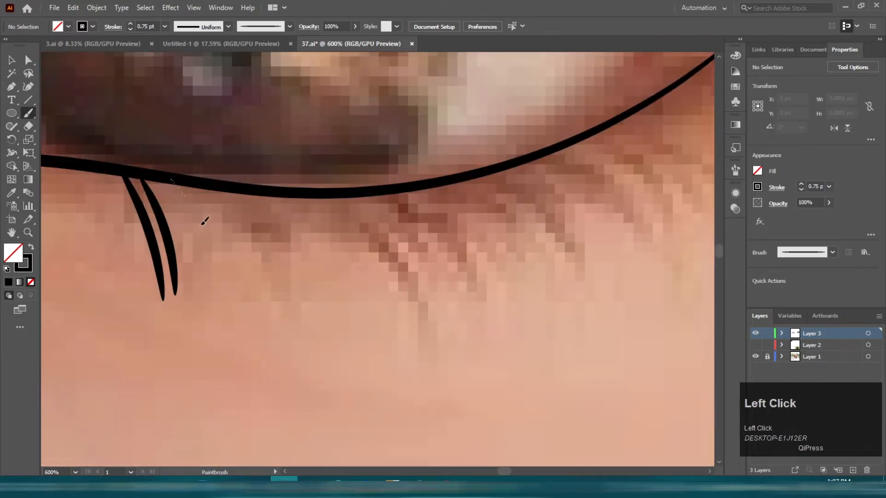
drag(175, 185, 213, 303)
key(ctrl+z)
drag(159, 172, 170, 226)
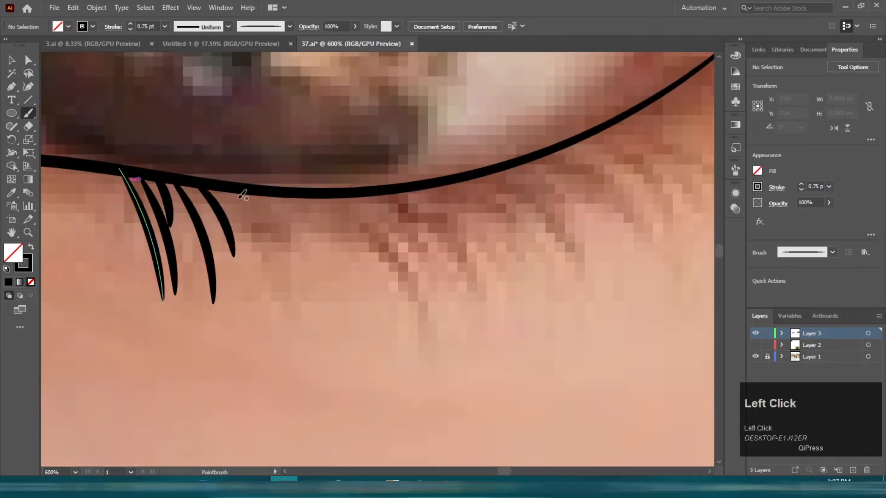
drag(303, 193, 390, 310)
Step: Paint more lower-lid eyelashes continuing toward the eye's outer corner
key(space)
mouse_move(366, 193)
mouse_down()
mouse_move(228, 174)
mouse_move(303, 267)
mouse_up()
drag(303, 176, 358, 273)
drag(340, 164, 392, 243)
mouse_move(375, 147)
mouse_down()
mouse_move(425, 211)
mouse_move(237, 231)
mouse_move(304, 294)
mouse_up()
key(space)
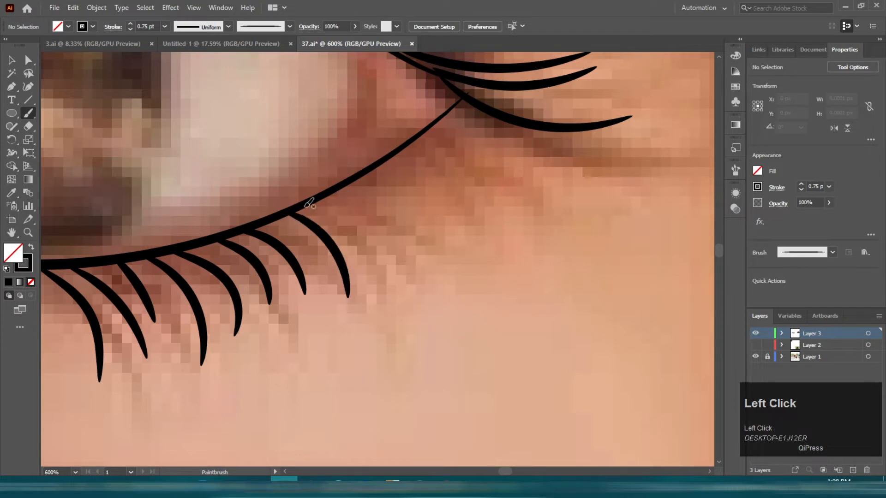
drag(359, 177, 424, 240)
drag(406, 148, 551, 208)
Step: Paint the first eyelashes along the other eye's upper lid
scroll(451, 132, down, 5)
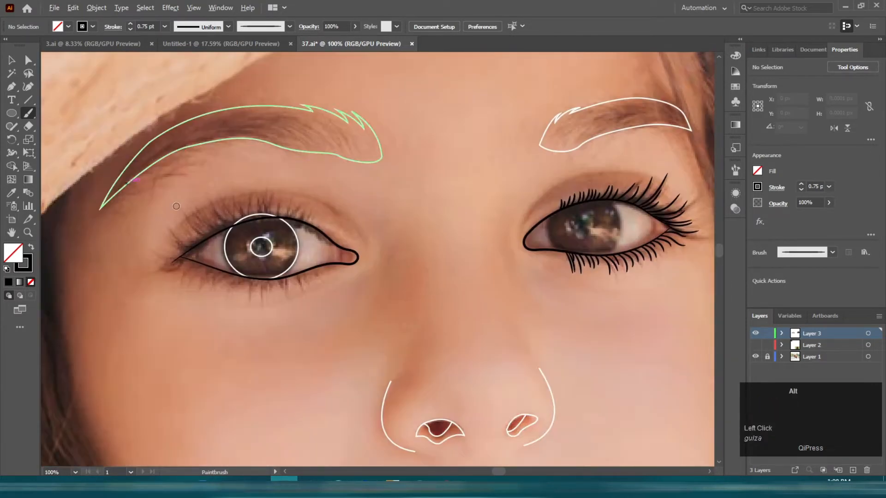
scroll(266, 216, up, 4)
click(450, 249)
key(ctrl+z)
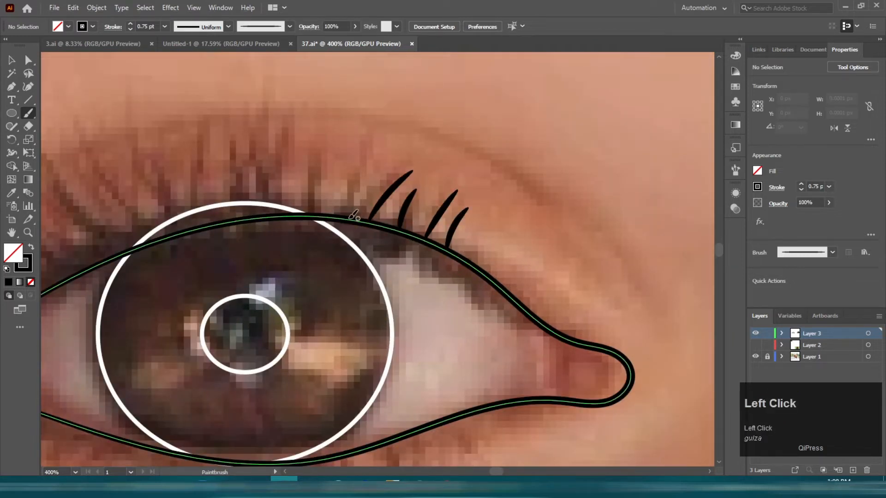
drag(301, 188, 414, 257)
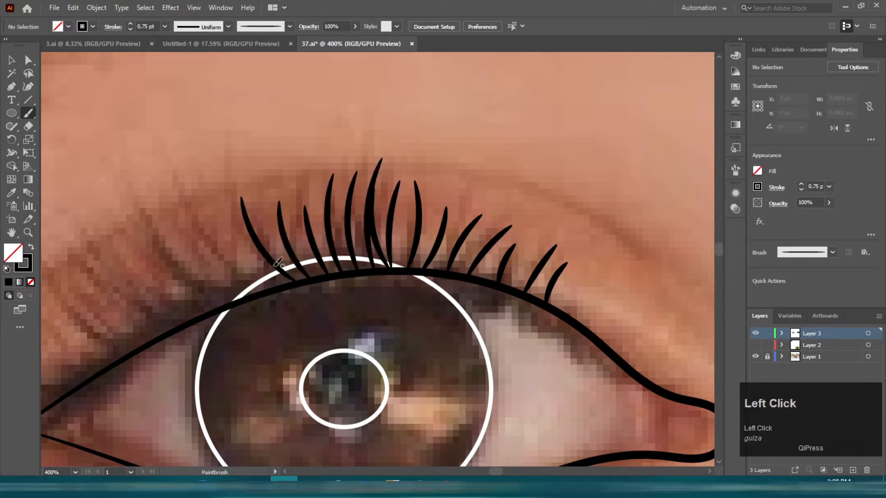
drag(270, 258, 348, 240)
mouse_move(329, 275)
mouse_down()
mouse_move(310, 262)
mouse_move(272, 183)
mouse_up()
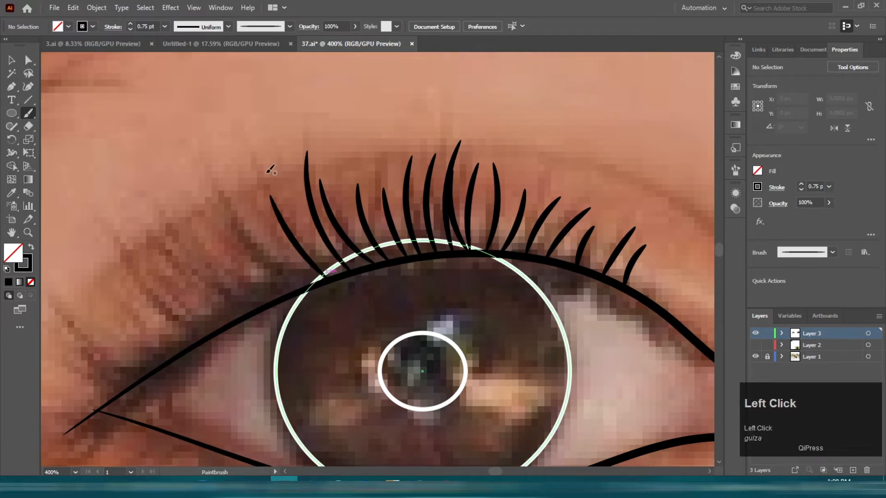
Step: Continue painting upper-lid eyelashes toward the other eye's outer corner, undoing misplaced strokes
key(ctrl+z)
drag(305, 287, 240, 180)
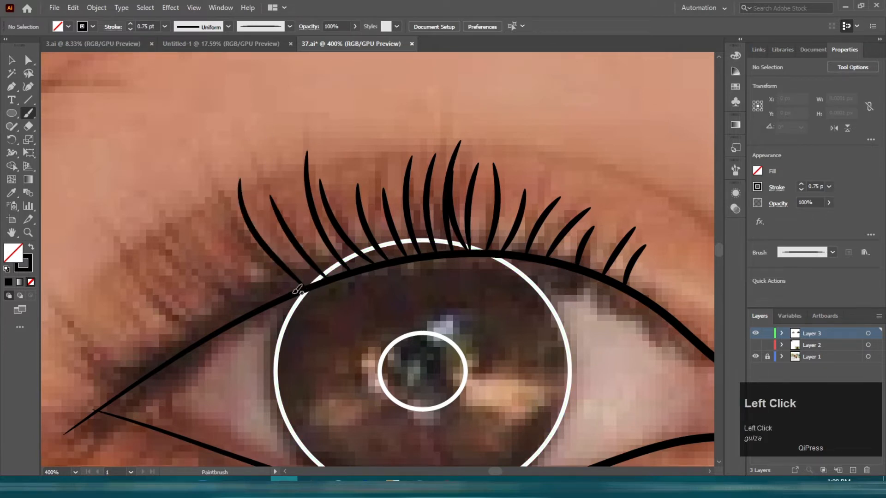
drag(287, 293, 217, 179)
key(ctrl+z)
drag(254, 310, 185, 209)
drag(212, 332, 111, 217)
drag(219, 232, 413, 150)
key(ctrl+z)
mouse_move(345, 291)
mouse_down()
mouse_move(246, 203)
mouse_move(271, 245)
mouse_up()
key(ctrl+z)
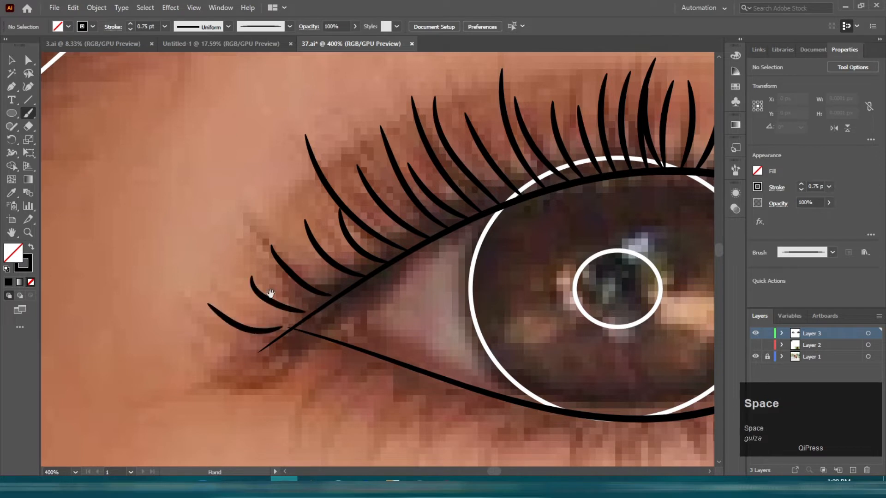
Step: Paint short eyelashes around the outer corner below the lid
drag(274, 328, 340, 105)
drag(320, 154, 264, 151)
mouse_move(392, 131)
mouse_down()
mouse_move(275, 112)
mouse_move(188, 191)
mouse_up()
drag(262, 138, 183, 140)
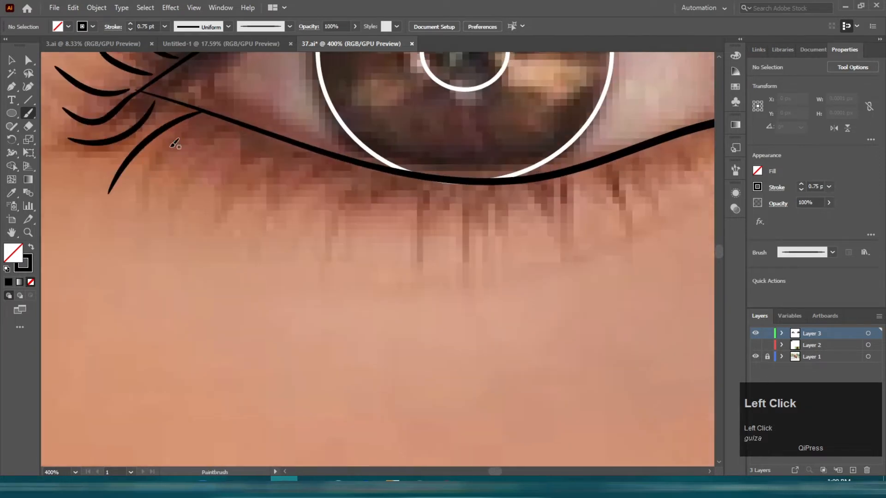
Step: Paint eyelashes along the other eye's lower lid starting from the outer corner
scroll(191, 113, up, 1)
mouse_move(247, 129)
mouse_down()
mouse_move(128, 251)
mouse_move(181, 238)
mouse_up()
mouse_move(287, 146)
mouse_down()
mouse_move(230, 242)
mouse_move(245, 273)
mouse_up()
drag(327, 160, 278, 273)
drag(345, 208, 262, 208)
drag(273, 171, 215, 277)
mouse_move(298, 180)
mouse_down()
mouse_move(214, 281)
mouse_move(291, 300)
mouse_up()
Step: Paint longer eyelashes further along the lower lid, undoing the last stray stroke
scroll(345, 245, down, 1)
scroll(340, 254, up, 1)
mouse_move(336, 213)
mouse_down()
mouse_move(261, 346)
mouse_move(315, 323)
mouse_up()
drag(381, 221, 352, 309)
mouse_move(423, 255)
mouse_down()
mouse_move(192, 246)
mouse_move(169, 348)
mouse_up()
drag(230, 225, 227, 336)
drag(257, 227, 285, 397)
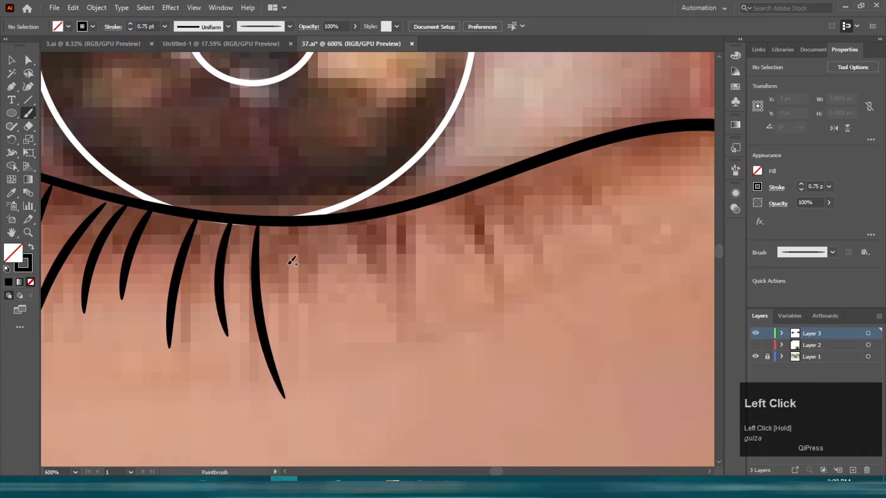
drag(412, 215, 385, 318)
drag(462, 195, 482, 331)
mouse_move(503, 190)
mouse_down()
mouse_move(245, 263)
mouse_move(221, 403)
mouse_up()
scroll(266, 314, up, 4)
key(ctrl+z)
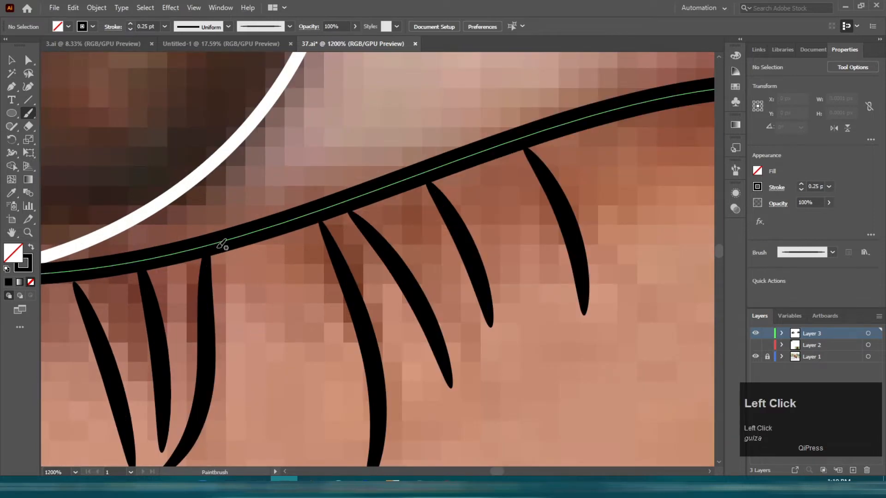
Step: Paint fine 0.25 pt eyelashes between the existing lower-lid lashes
drag(294, 402, 283, 406)
drag(252, 249, 247, 439)
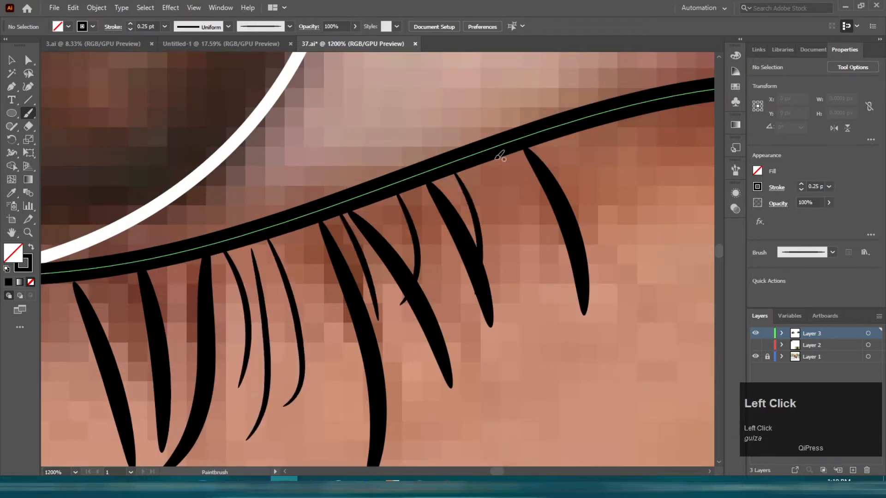
drag(180, 263, 166, 343)
mouse_move(149, 365)
mouse_down()
mouse_move(439, 244)
mouse_move(491, 256)
mouse_up()
drag(457, 167, 457, 256)
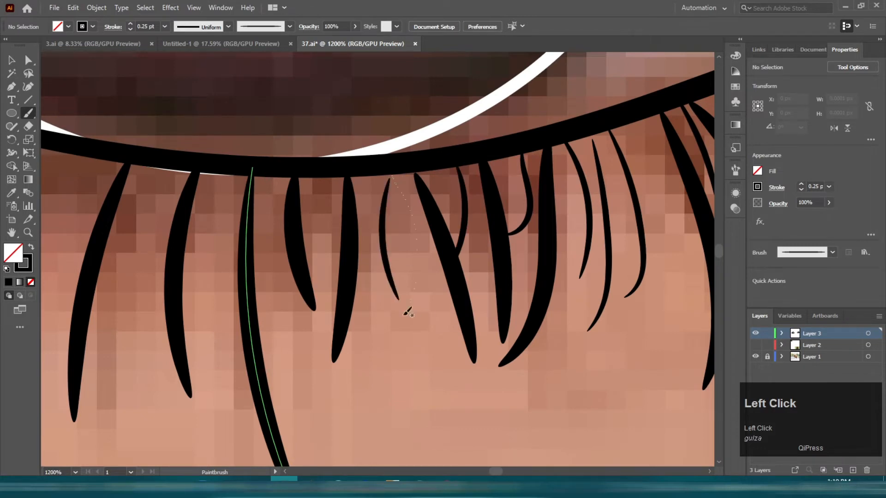
Step: Add more fine lashes among the lower-lid eyelashes
drag(409, 205, 409, 304)
drag(331, 173, 446, 179)
drag(330, 171, 355, 322)
drag(280, 233, 509, 240)
mouse_move(502, 179)
mouse_down()
mouse_move(460, 298)
mouse_move(462, 324)
mouse_up()
mouse_move(395, 160)
mouse_down()
mouse_move(362, 245)
mouse_move(381, 330)
mouse_up()
mouse_move(429, 167)
mouse_down()
mouse_move(336, 322)
mouse_move(458, 348)
mouse_up()
drag(503, 187, 422, 314)
drag(422, 165, 376, 277)
drag(354, 151, 306, 299)
mouse_move(296, 126)
mouse_down()
mouse_move(460, 142)
mouse_move(353, 293)
mouse_up()
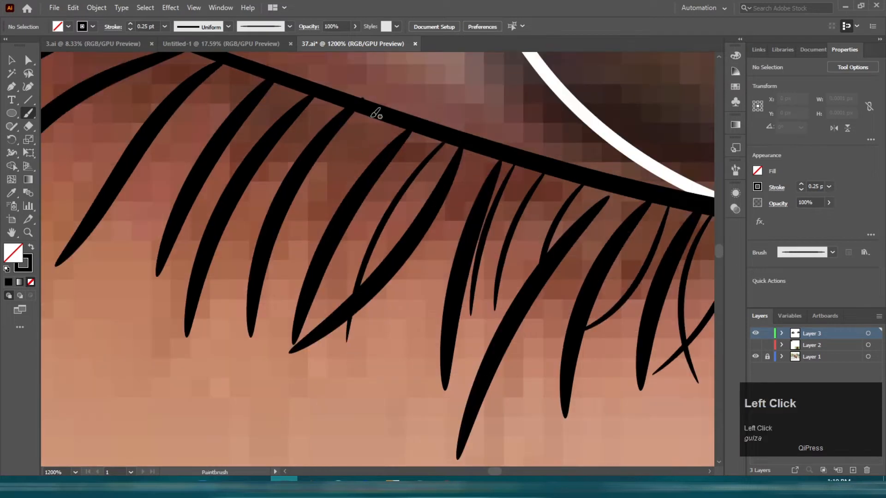
Step: Paint more fine lower-lid lashes toward the outer corner
drag(371, 116, 261, 311)
drag(336, 93, 236, 284)
drag(307, 92, 230, 224)
drag(249, 73, 150, 214)
drag(296, 86, 170, 259)
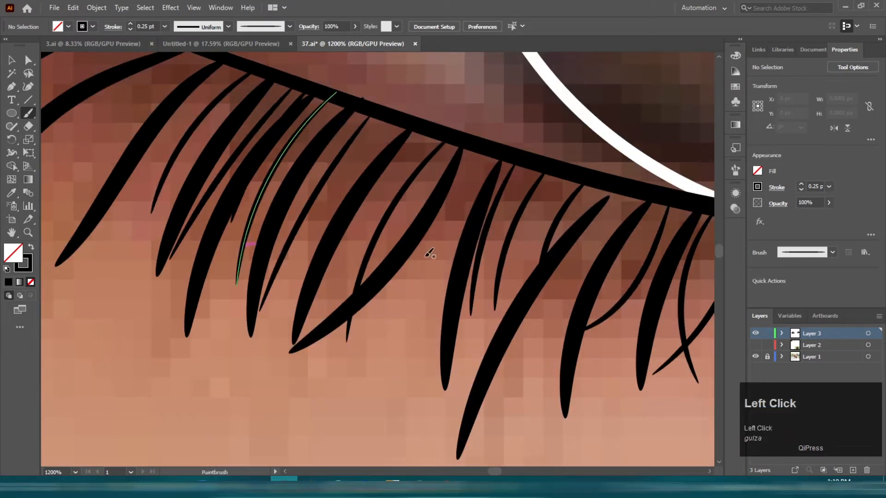
Step: Add fine eyelashes at the outer corner and along the upper lid
scroll(382, 205, down, 7)
scroll(401, 103, up, 3)
scroll(353, 262, up, 2)
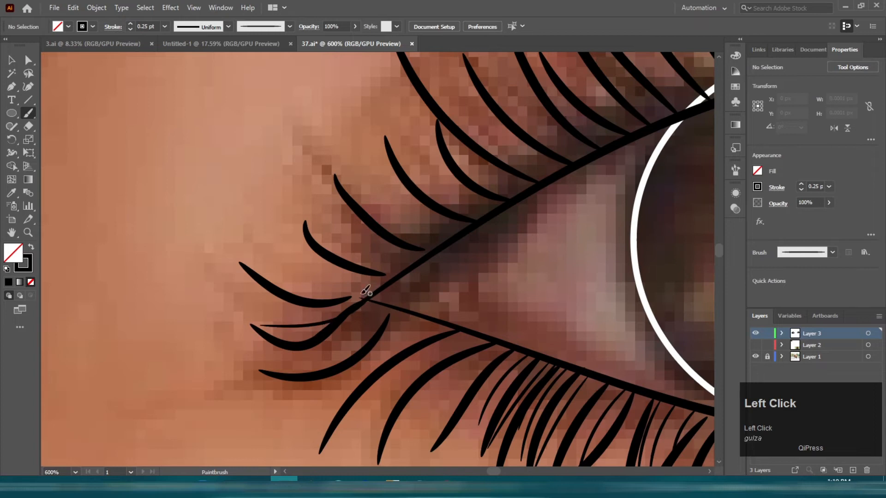
drag(412, 331, 346, 411)
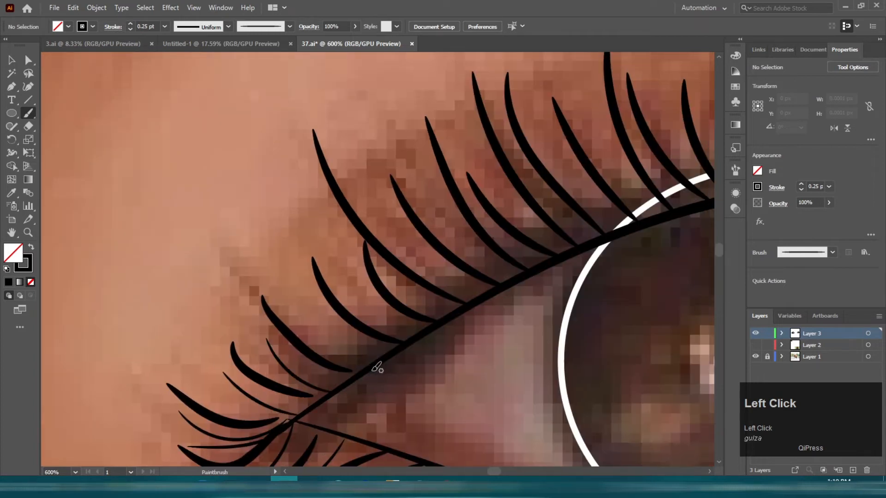
drag(433, 343, 223, 366)
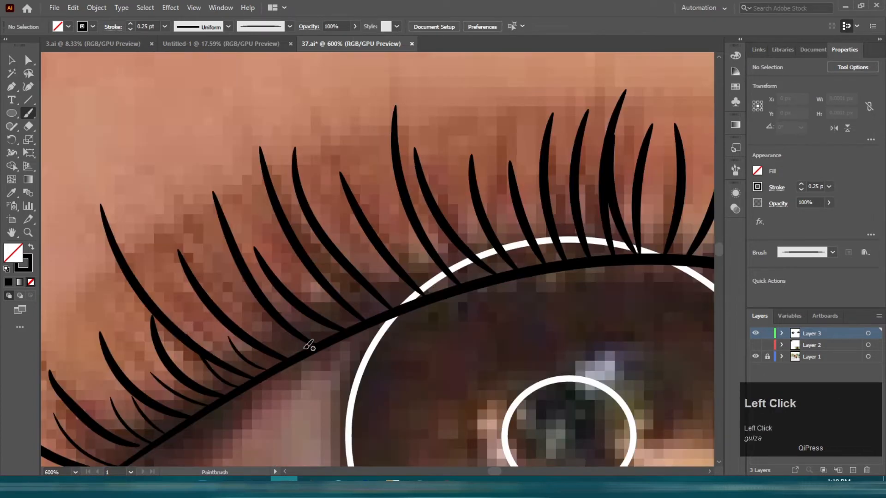
drag(383, 307, 213, 323)
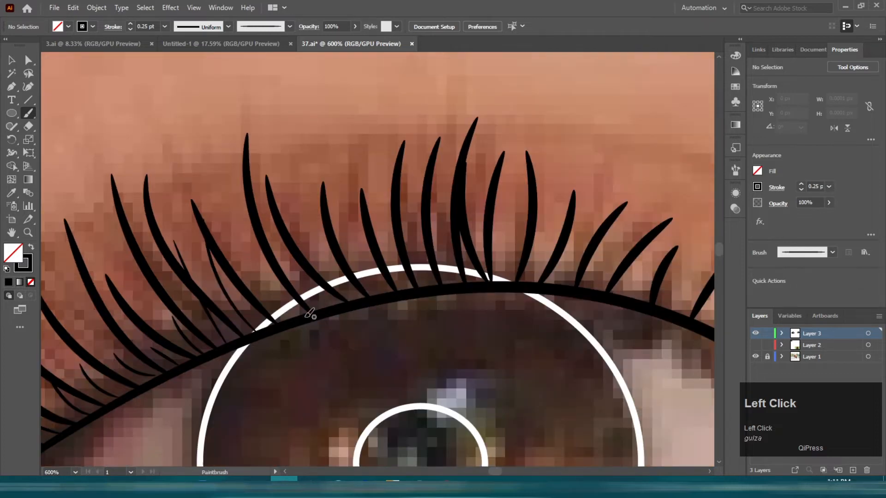
drag(364, 286, 258, 219)
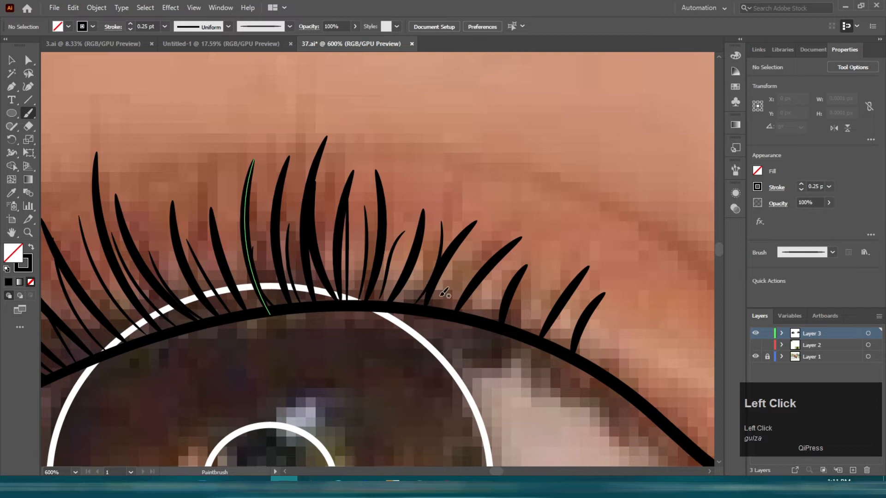
Step: Paint fine eyelashes between the existing lashes across the middle of the upper lid
scroll(449, 286, down, 3)
scroll(385, 259, down, 5)
scroll(229, 183, up, 7)
drag(306, 224, 342, 91)
mouse_move(327, 162)
mouse_down()
mouse_move(180, 234)
mouse_move(168, 250)
mouse_up()
mouse_move(190, 292)
mouse_down()
mouse_move(215, 192)
mouse_move(249, 125)
mouse_up()
drag(356, 212, 246, 240)
drag(163, 297, 186, 187)
drag(204, 278, 244, 184)
drag(255, 228, 165, 212)
drag(178, 253, 191, 129)
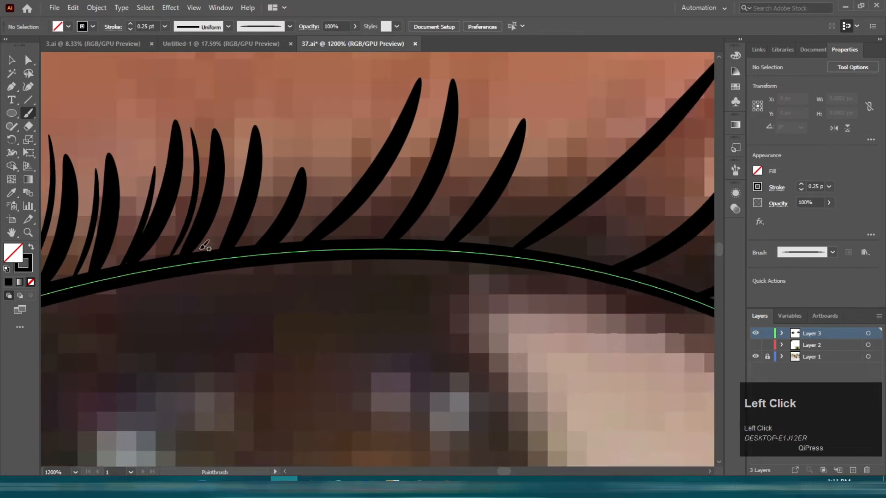
Step: Add more fine upper-lid eyelashes above the iris
drag(292, 243, 325, 98)
drag(308, 173, 176, 172)
drag(240, 242, 295, 145)
mouse_move(302, 229)
mouse_down()
mouse_move(226, 209)
mouse_move(278, 96)
mouse_up()
drag(262, 232, 332, 64)
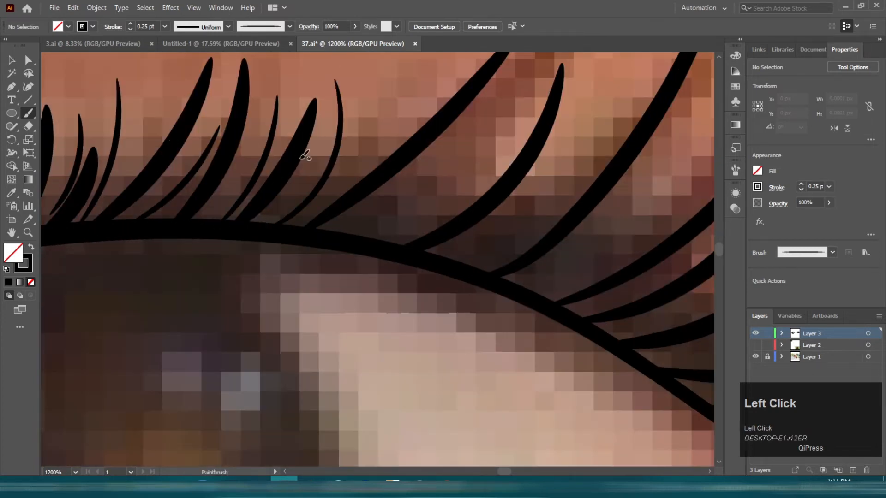
drag(343, 184, 190, 215)
drag(203, 270, 275, 164)
drag(213, 269, 302, 193)
drag(296, 225, 119, 206)
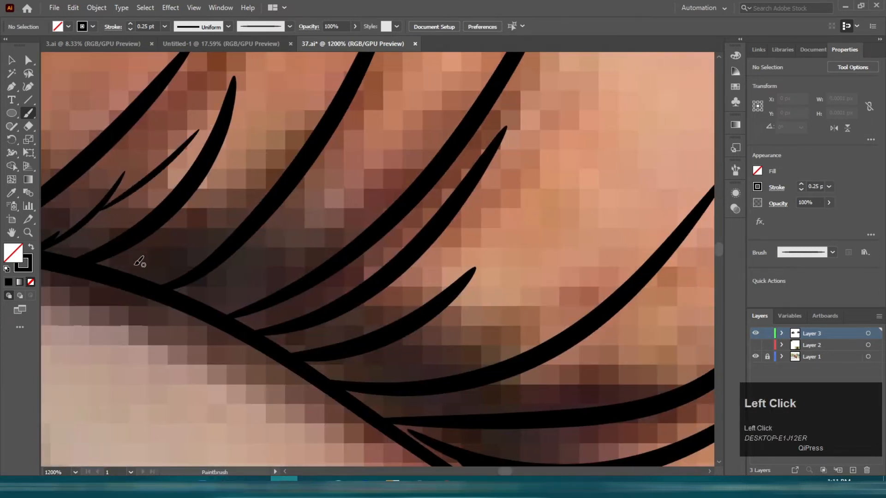
Step: Paint fine eyelashes along the upper lid toward the inner corner
drag(135, 272, 201, 183)
drag(163, 284, 243, 131)
mouse_move(203, 302)
mouse_down()
mouse_move(329, 153)
mouse_move(210, 122)
mouse_up()
drag(123, 270, 264, 101)
drag(205, 344, 384, 218)
mouse_move(342, 297)
mouse_down()
mouse_move(456, 198)
mouse_move(287, 141)
mouse_up()
drag(89, 278, 272, 236)
drag(216, 266, 397, 164)
drag(281, 323, 270, 202)
drag(357, 318, 558, 278)
drag(419, 295, 409, 103)
drag(250, 215, 424, 296)
mouse_move(154, 261)
mouse_down()
mouse_move(332, 170)
mouse_move(445, 200)
mouse_up()
drag(250, 226, 392, 153)
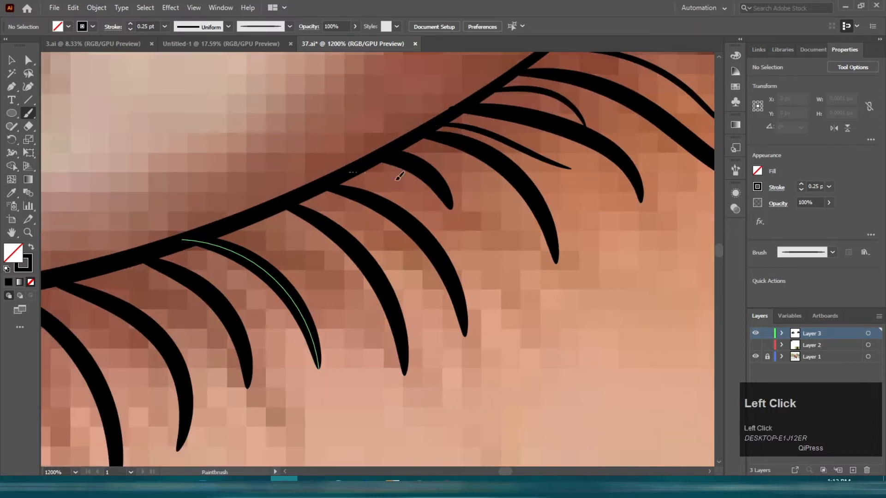
Step: Paint fine eyelashes along the lower lid near the inner corner
drag(348, 173, 454, 230)
drag(309, 194, 400, 144)
drag(358, 301, 475, 218)
drag(382, 122, 468, 201)
drag(306, 139, 396, 217)
drag(331, 228, 467, 218)
drag(382, 148, 452, 231)
drag(337, 256, 484, 250)
drag(463, 153, 530, 246)
drag(496, 286, 571, 276)
drag(465, 157, 554, 248)
drag(493, 260, 532, 264)
drag(437, 166, 505, 251)
drag(449, 259, 527, 265)
drag(451, 172, 505, 287)
drag(430, 313, 633, 313)
drag(599, 169, 616, 272)
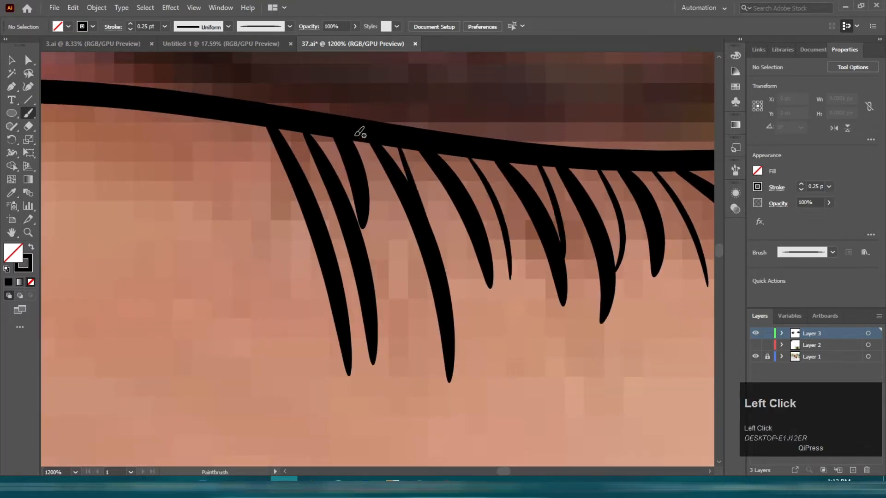
scroll(369, 251, down, 8)
scroll(290, 231, up, 3)
drag(544, 245, 524, 249)
Step: Duplicate the iris circles from the finished eye onto the other eye
key(v)
drag(190, 296, 512, 255)
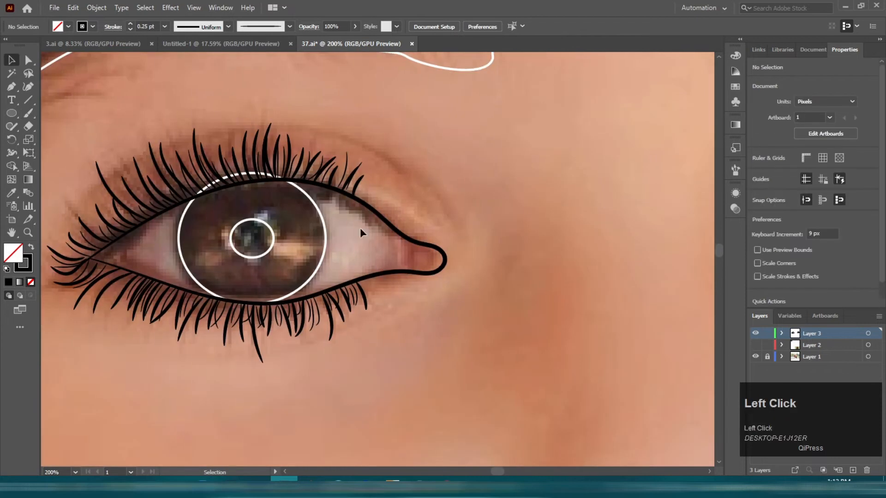
click(273, 243)
scroll(273, 243, down, 2)
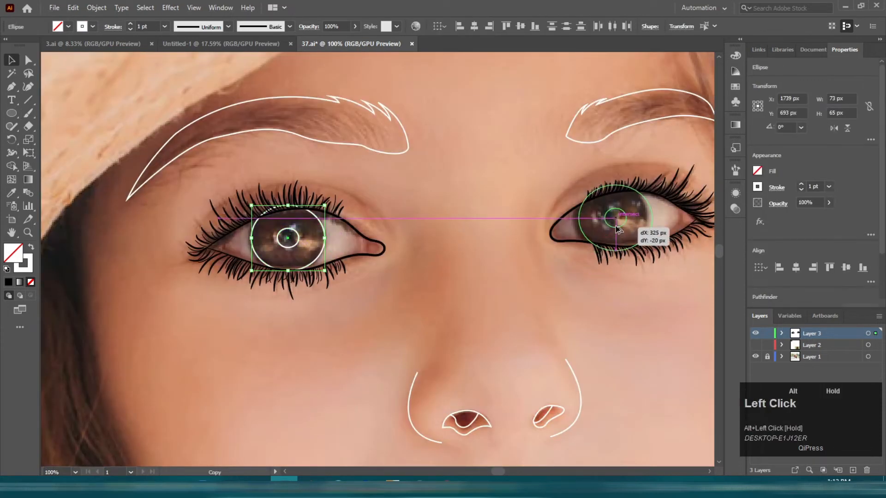
drag(617, 231, 618, 229)
Step: Swap the outer iris circle's stroke to a fill and fill it black
scroll(658, 221, up, 3)
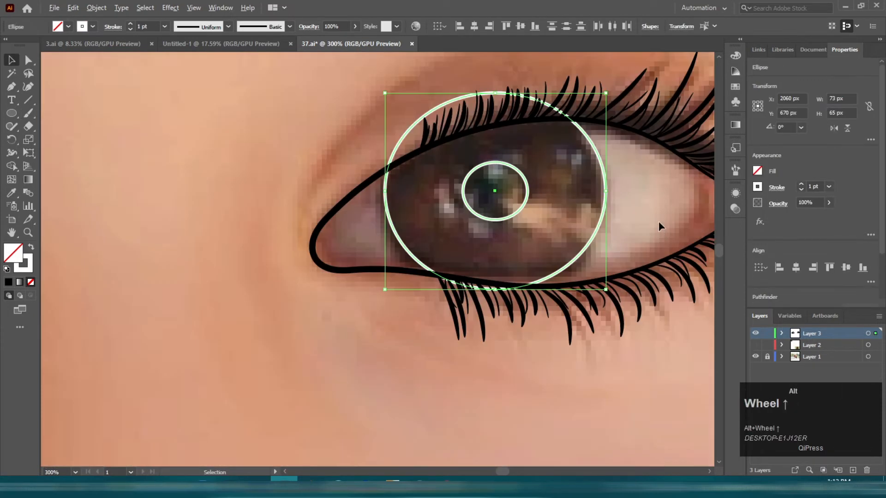
click(635, 217)
click(405, 246)
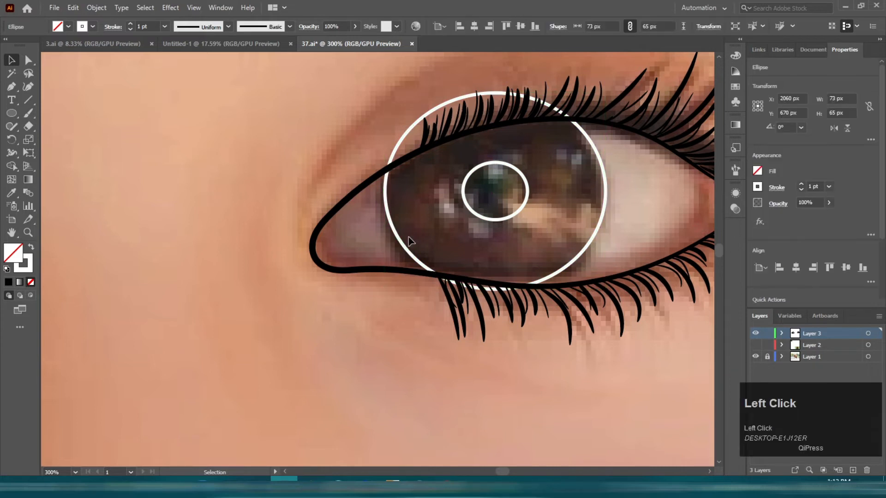
key(shift+x)
click(605, 185)
key(shift+x)
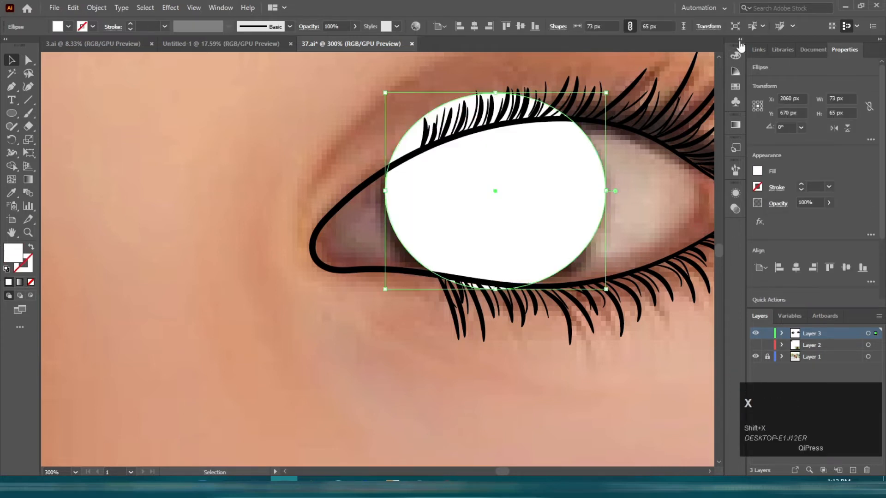
click(736, 56)
click(605, 125)
Step: Swap the pupil circle's stroke to a fill and set it to black
click(509, 218)
key(shift+x)
click(605, 125)
double_click(11, 252)
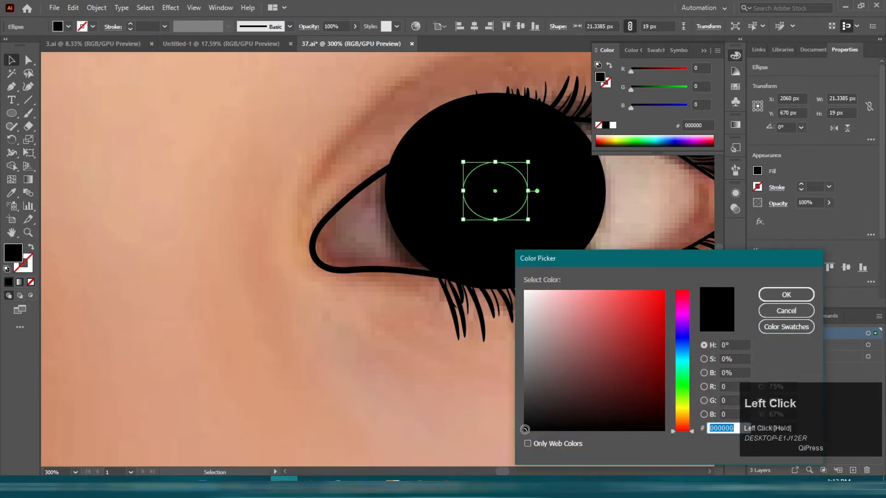
click(786, 295)
click(244, 258)
click(451, 127)
click(613, 125)
key(ctrl+z)
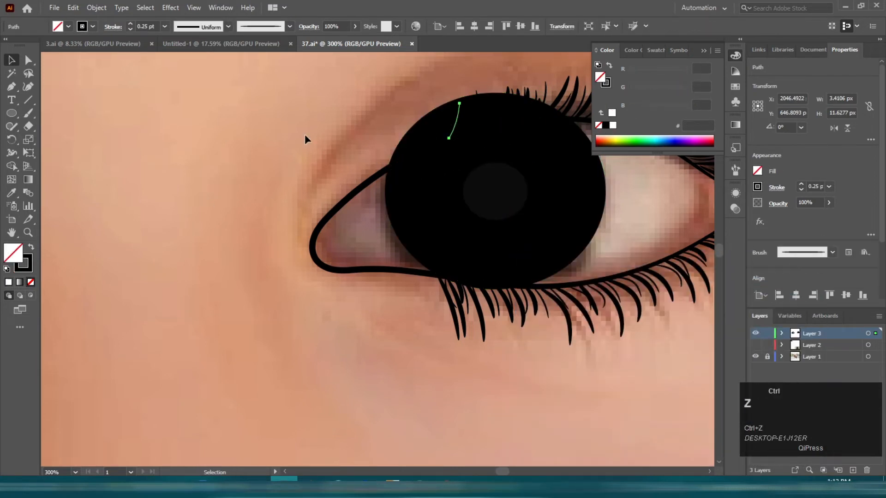
Step: Fill the large iris circle white
click(359, 162)
click(431, 155)
key(space)
drag(546, 139, 474, 174)
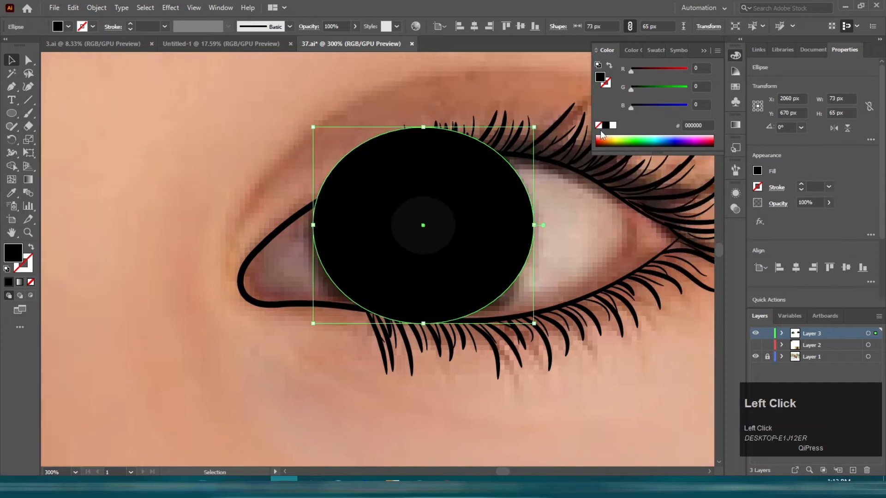
click(612, 125)
Step: Erase the parts of the white iris circle that extend beyond the eyelids
key(shift+e)
key(space)
key([)
mouse_move(286, 164)
mouse_down()
mouse_move(219, 251)
mouse_move(340, 207)
mouse_move(397, 203)
mouse_up()
key(ctrl+z)
alt+scroll(397, 203, up, 3)
alt+scroll(377, 173, down, 2)
scroll(376, 173, down, 5)
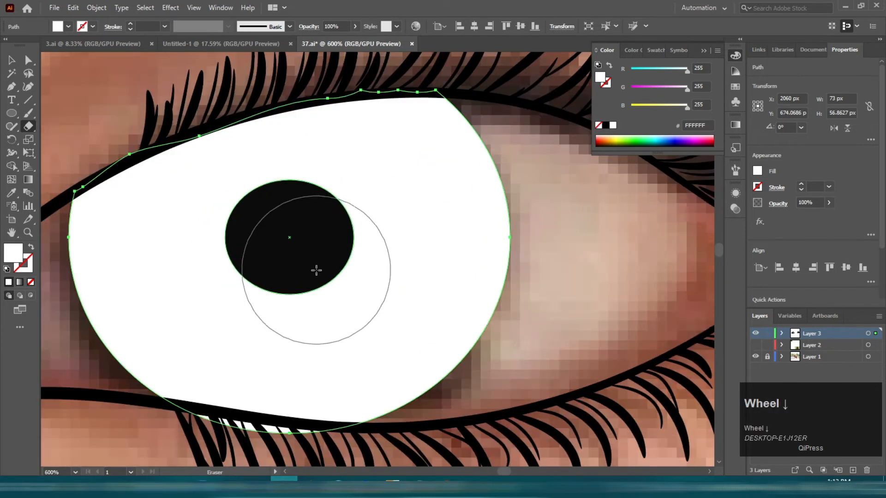
mouse_move(296, 365)
mouse_down()
mouse_move(206, 323)
mouse_move(309, 344)
mouse_up()
Step: Continue trimming the iris shapes with the Eraser to fit inside the eyelid outlines
alt+scroll(303, 341, down, 4)
drag(182, 322, 640, 281)
key(v)
click(318, 279)
key(shift+x)
key(shift+e)
click(274, 223)
key(shift+e)
key(v)
click(294, 269)
key(shift+e)
alt+scroll(247, 198, up, 3)
drag(176, 233, 323, 205)
scroll(315, 193, down, 2)
scroll(315, 193, down, 5)
alt+scroll(254, 355, up, 2)
Step: Select the iris shapes of both eyes and apply a gradient fill
alt+scroll(249, 369, down, 4)
key(v)
click(408, 255)
alt+scroll(408, 255, down, 3)
click(567, 259)
shift+click(381, 269)
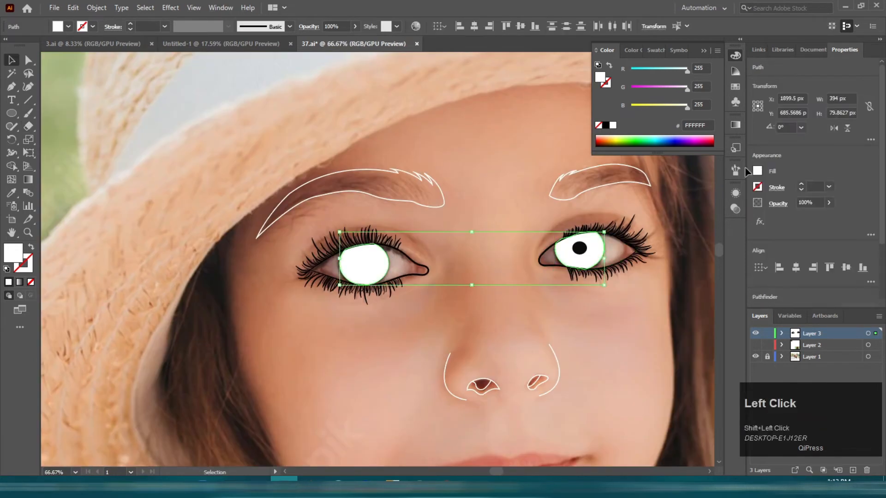
click(735, 125)
click(666, 205)
double_click(605, 211)
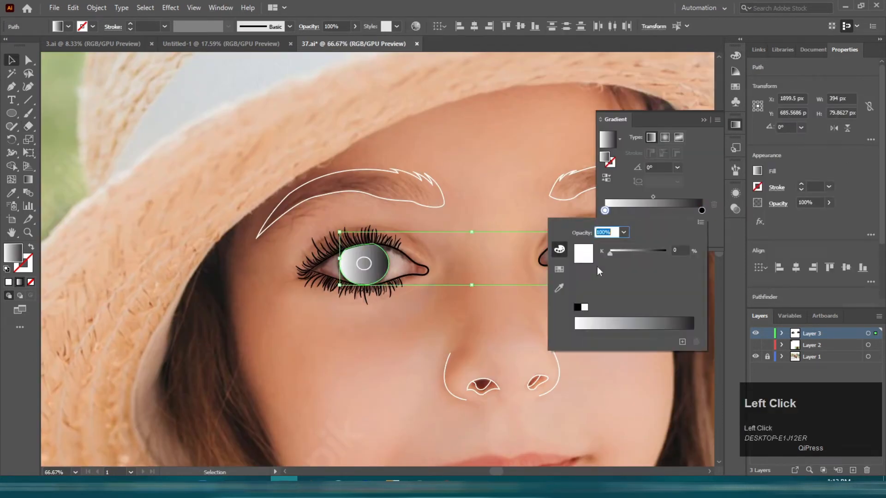
Step: Set the gradient's start colour to dark navy and switch the gradient to radial
click(559, 269)
click(615, 252)
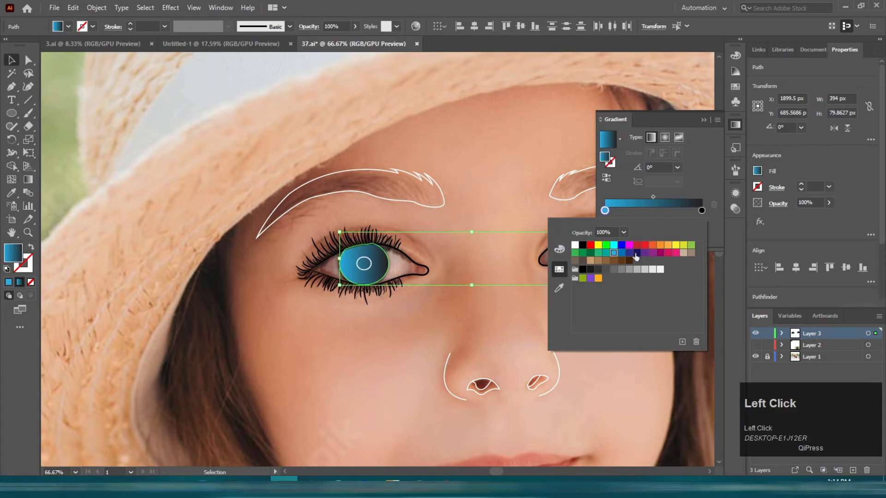
click(637, 253)
double_click(702, 210)
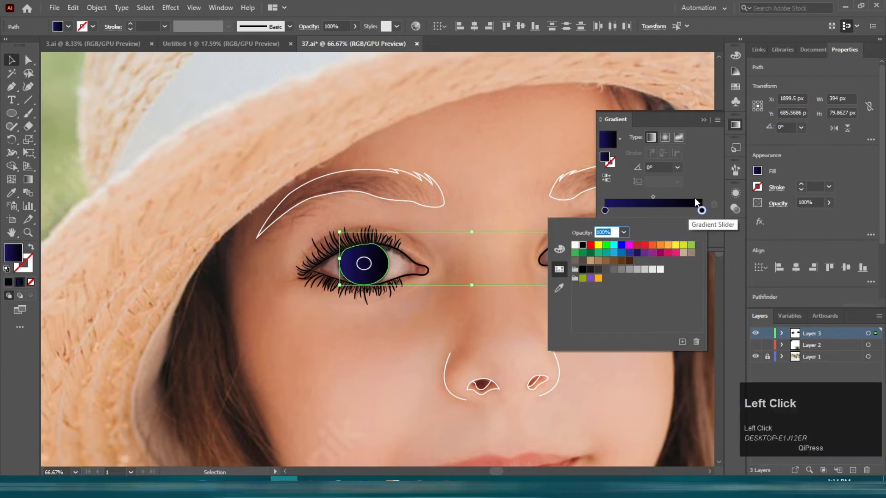
click(510, 164)
click(665, 137)
Step: Select the pupil circle and swap its fill and stroke
alt+scroll(397, 245, up, 2)
click(287, 300)
key(shift+x)
click(19, 295)
click(415, 262)
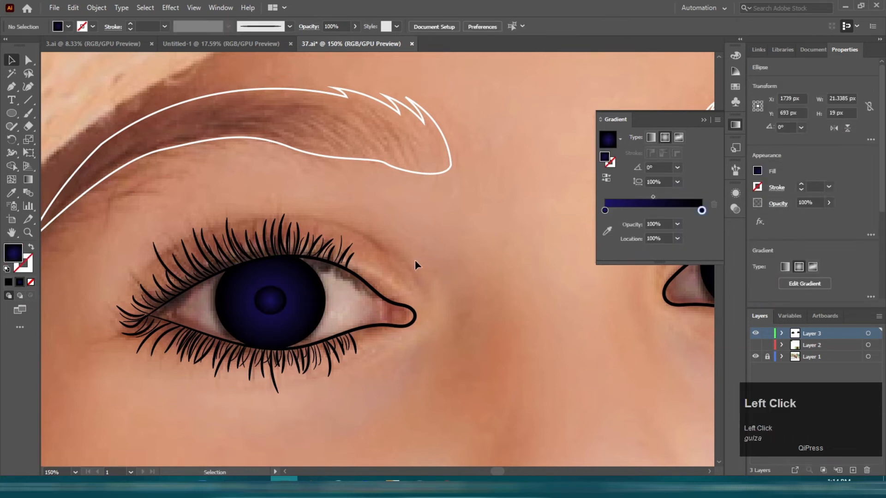
Step: Zoom out and examine both eyes' coloured irises
alt+scroll(402, 261, down, 2)
alt+scroll(579, 266, up, 2)
click(524, 263)
click(530, 260)
click(630, 204)
click(409, 226)
alt+scroll(402, 230, down, 2)
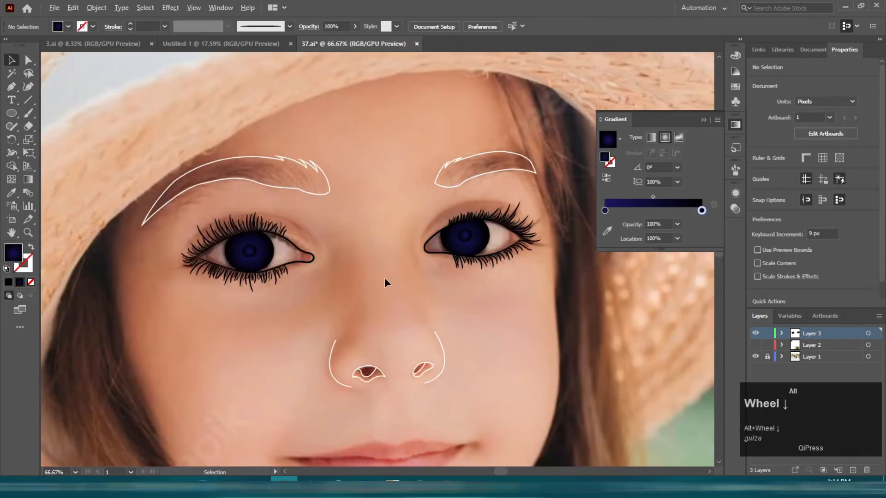
alt+scroll(384, 277, down, 2)
alt+scroll(322, 182, up, 5)
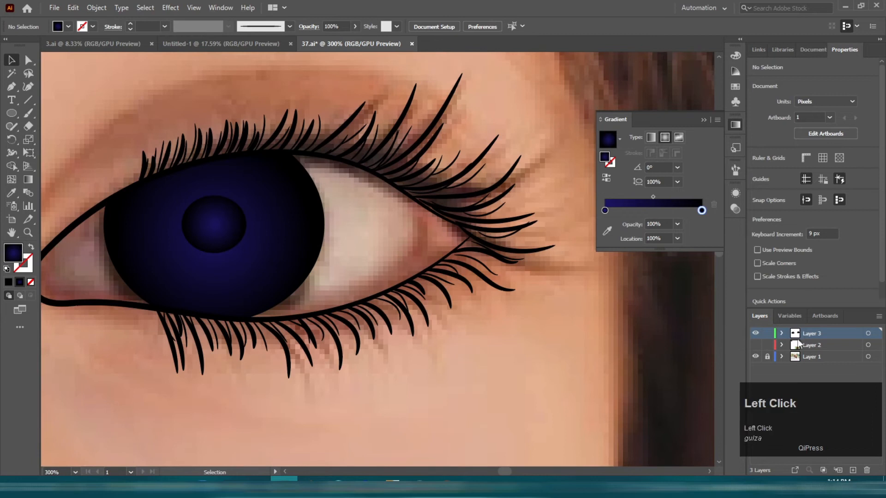
Step: Create new layers and switch to the Pencil tool
click(852, 471)
click(852, 470)
click(853, 471)
scroll(351, 323, down, 1)
click(289, 203)
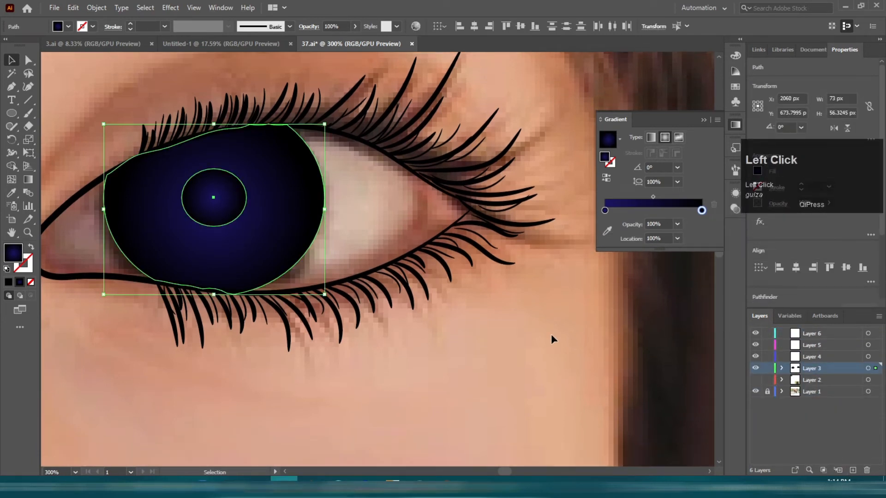
click(503, 314)
key(n)
alt+scroll(304, 181, up, 2)
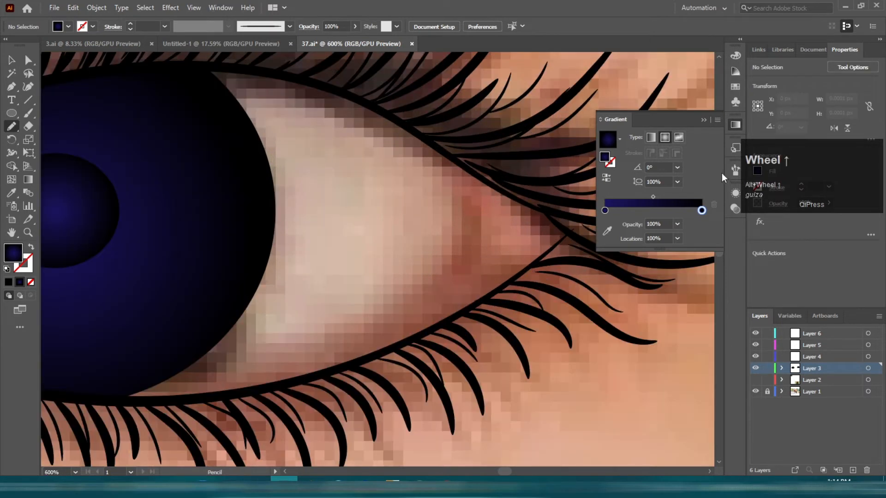
Step: Set the fill to white and draw eye-white shapes with the Pencil on both sides of the iris
click(735, 125)
click(735, 86)
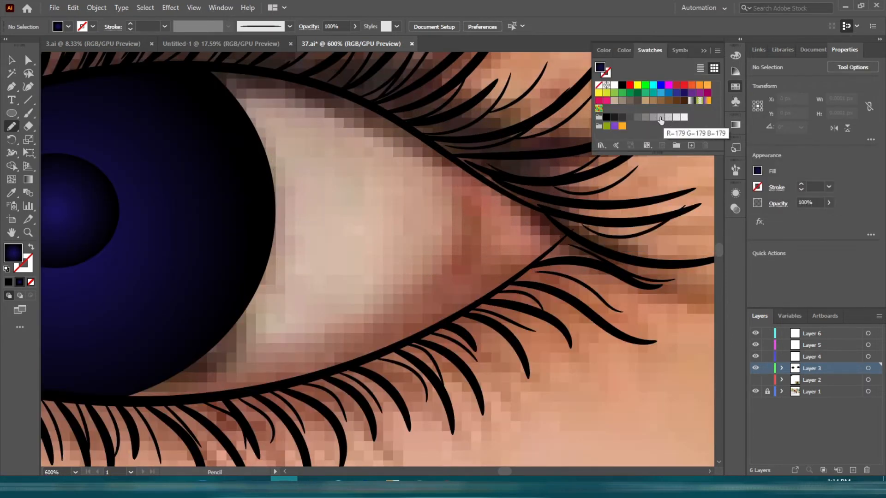
click(684, 116)
scroll(228, 129, up, 1)
key(ctrl+z)
mouse_move(214, 113)
mouse_down()
mouse_move(410, 199)
mouse_move(148, 386)
mouse_up()
drag(101, 332, 528, 301)
drag(274, 188, 321, 327)
drag(118, 289, 375, 219)
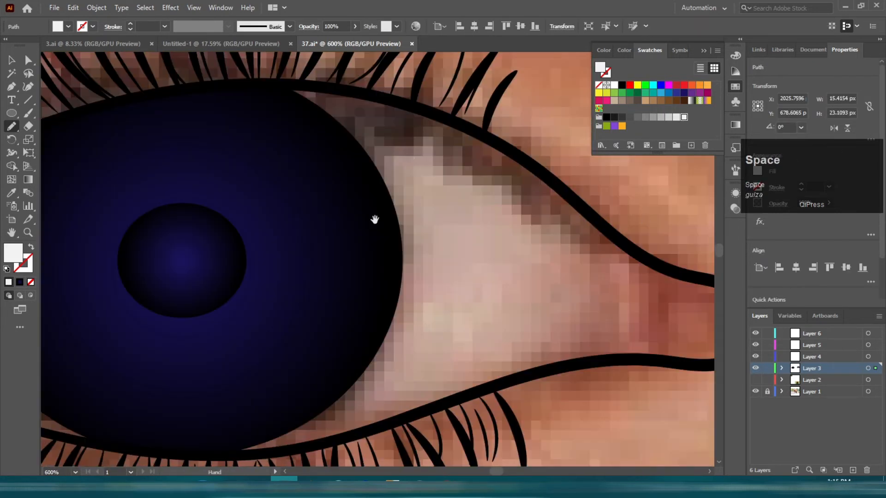
drag(507, 281, 201, 418)
drag(95, 345, 607, 243)
scroll(511, 91, up, 1)
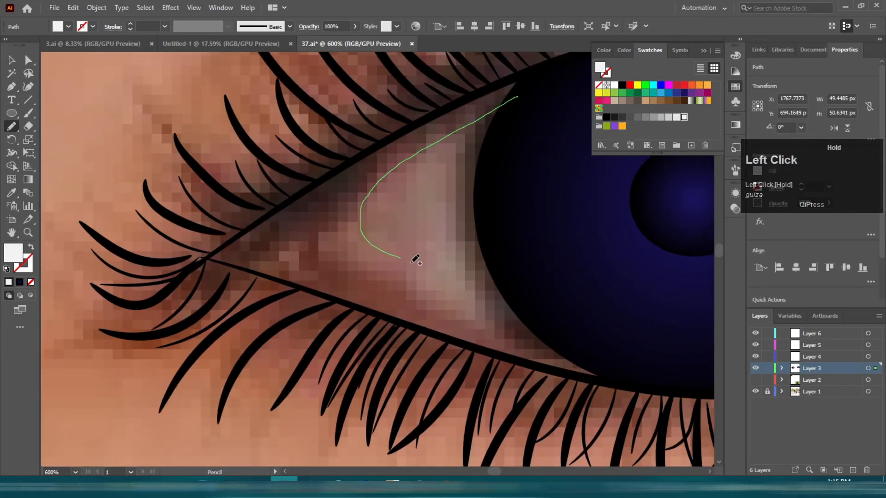
drag(415, 260, 554, 313)
click(669, 120)
key(ctrl+z)
key(v)
click(221, 233)
key(n)
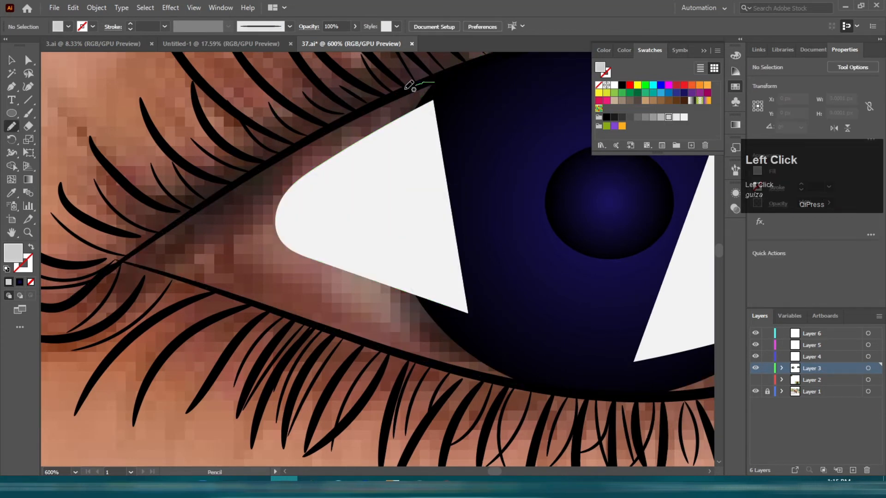
drag(371, 99, 367, 101)
key(ctrl+z)
Step: Draw a light grey eye-white shape with the Pen along the upper and lower lid at the inner corner
key(p)
click(455, 69)
drag(276, 157, 240, 184)
drag(221, 292, 262, 321)
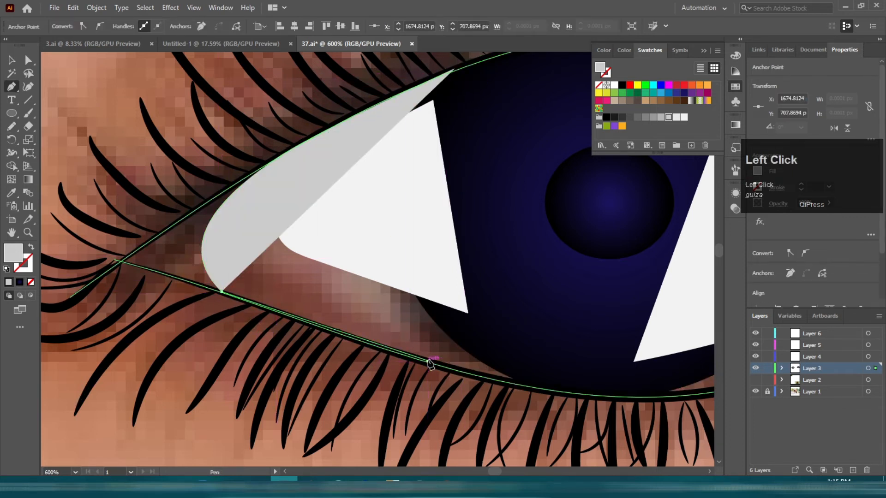
click(427, 361)
click(516, 384)
key(ctrl+z)
drag(531, 376, 564, 360)
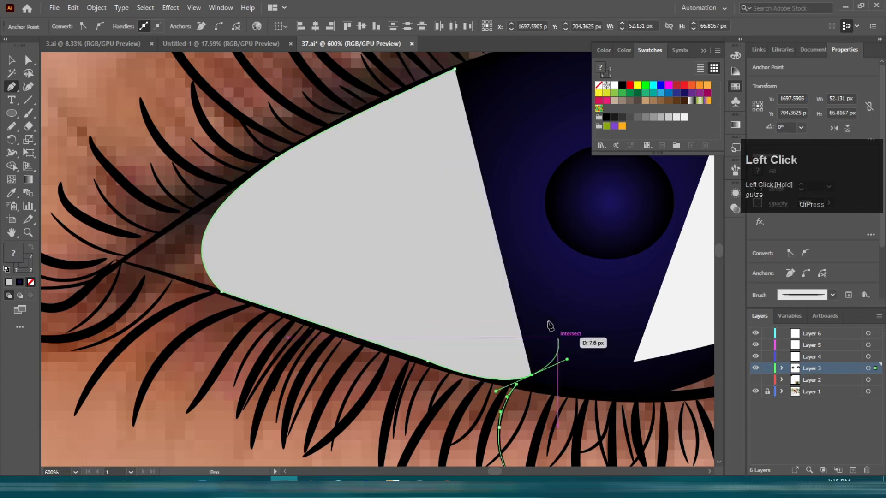
drag(550, 326, 417, 324)
drag(500, 257, 246, 260)
scroll(301, 261, up, 1)
Step: Draw a second Pen shape around the outer eye white and fill it light grey
ctrl+click(321, 77)
click(322, 76)
drag(520, 126, 575, 163)
drag(575, 163, 531, 123)
click(566, 148)
drag(511, 330, 384, 381)
drag(181, 409, 128, 390)
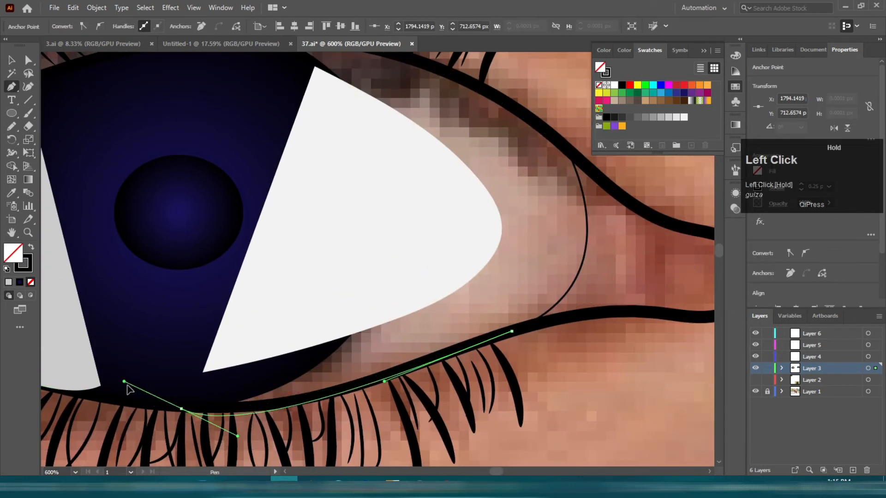
key(shift+x)
click(668, 117)
scroll(453, 240, down, 1)
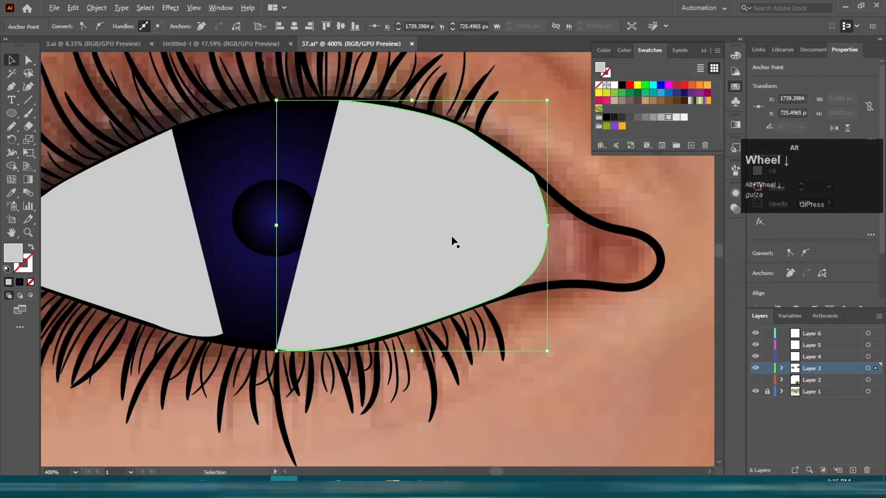
Step: Send the grey and white eye-white shapes behind the iris in this eye
shift+click(164, 253)
key(ctrl+shift+[)
click(455, 249)
shift+click(127, 230)
shift+click(513, 236)
shift+click(85, 281)
key(ctrl+shift+[)
scroll(91, 220, down, 5)
click(152, 259)
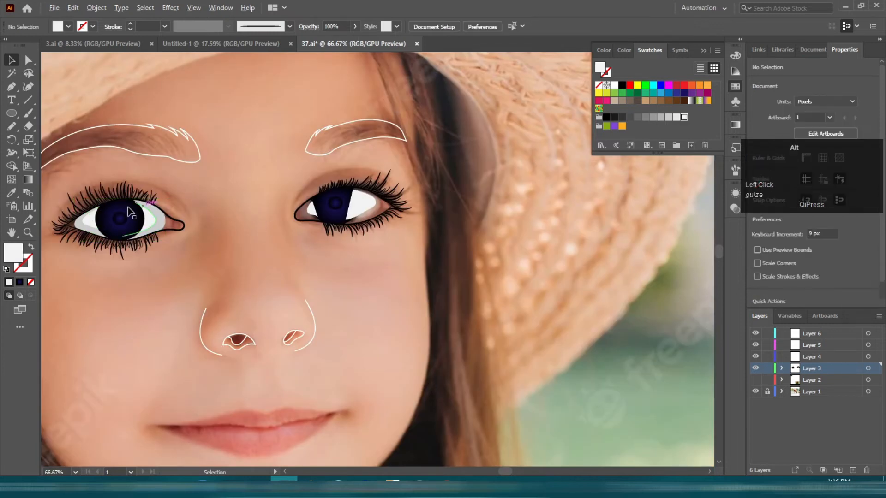
Step: Send the other eye's white shapes behind its iris
scroll(124, 210, up, 4)
scroll(299, 247, down, 3)
scroll(655, 230, up, 3)
click(535, 235)
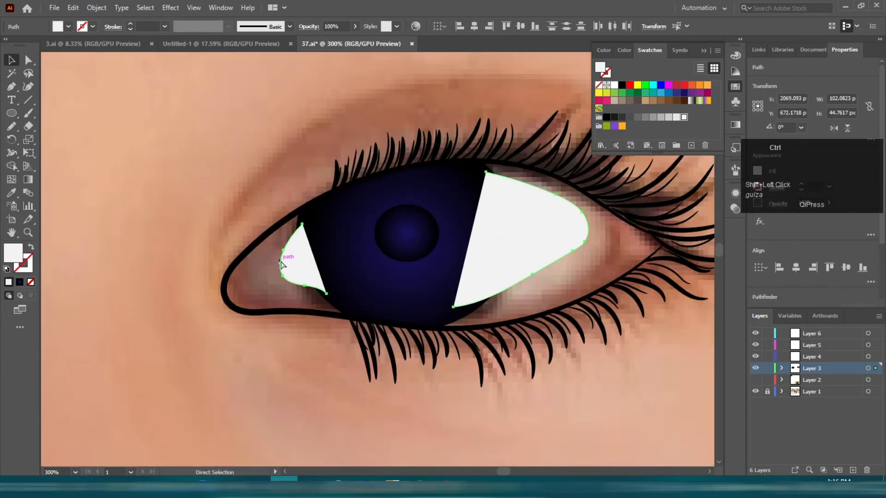
key(ctrl+shift+[)
click(376, 386)
scroll(498, 223, down, 4)
scroll(427, 245, up, 3)
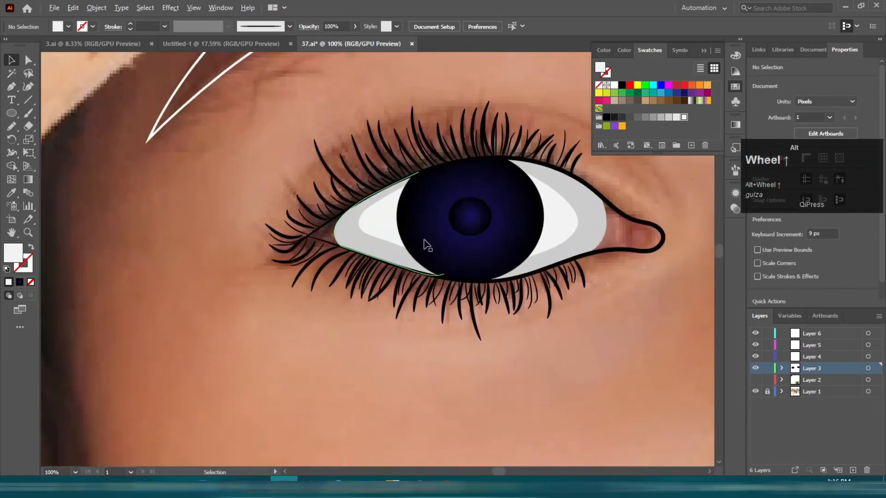
Step: Reshape the grey eye-white shape's curve by adjusting its anchor handles along the lid
scroll(427, 245, up, 2)
click(537, 224)
key(a)
scroll(538, 221, up, 3)
click(546, 201)
drag(483, 147, 418, 126)
scroll(528, 232, down, 1)
drag(521, 379, 502, 373)
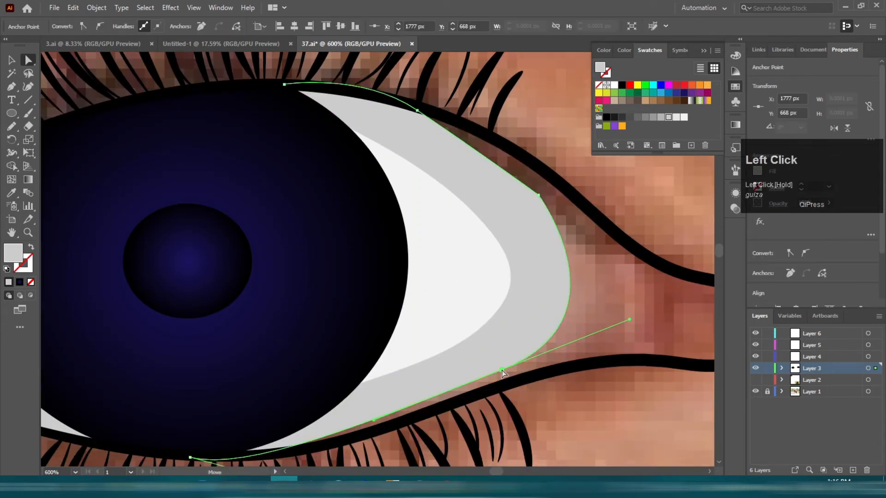
scroll(468, 324, down, 2)
drag(646, 316, 88, 275)
drag(562, 229, 234, 245)
Step: Draw a grey shape with the Pencil along the inner corner and send it behind the iris
key(n)
scroll(298, 170, up, 3)
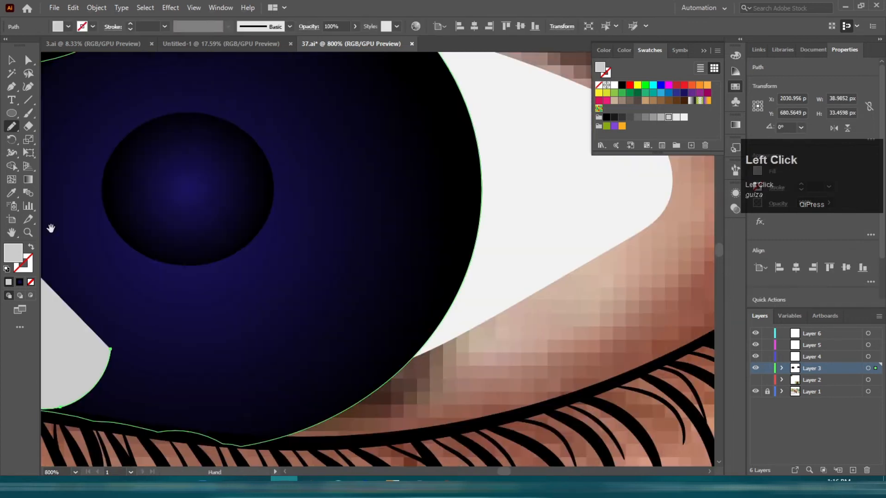
scroll(220, 84, down, 2)
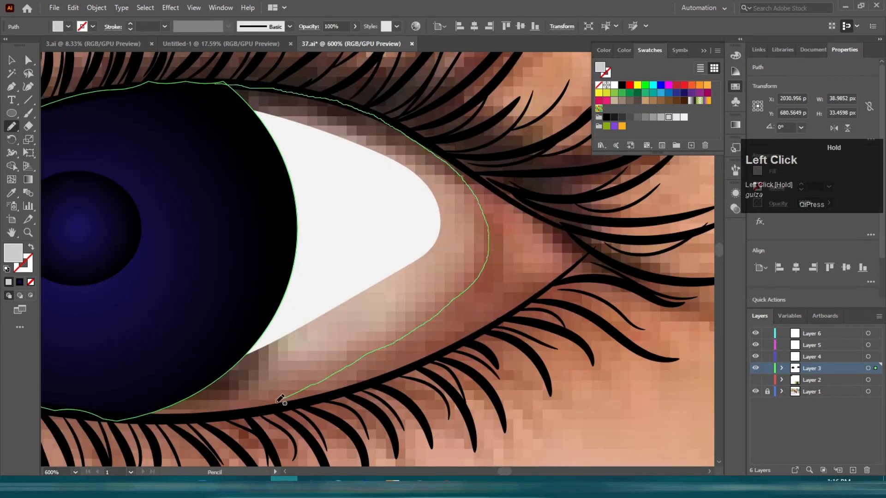
drag(120, 387, 116, 379)
key(v)
scroll(195, 284, down, 3)
shift+click(205, 265)
key(ctrl+shift+[)
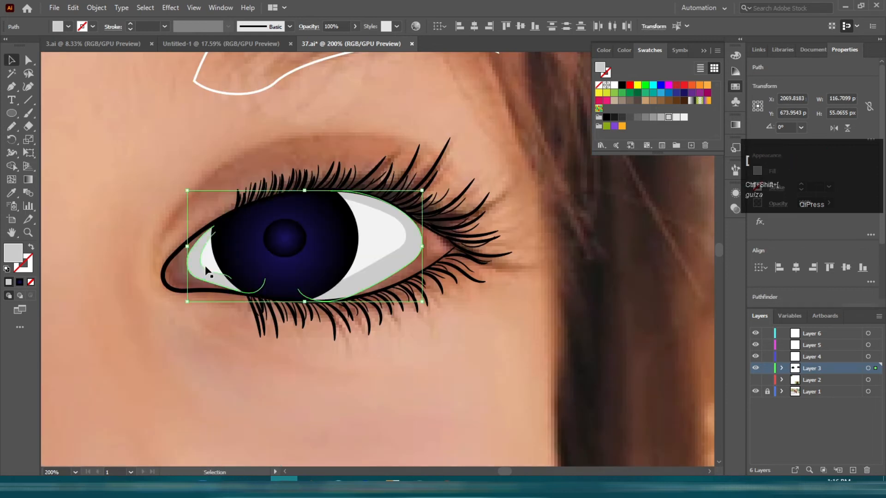
Step: Draw a grey shape with the Pen tool filling the eye's outer corner beside the iris
click(577, 258)
scroll(425, 216, up, 5)
key(p)
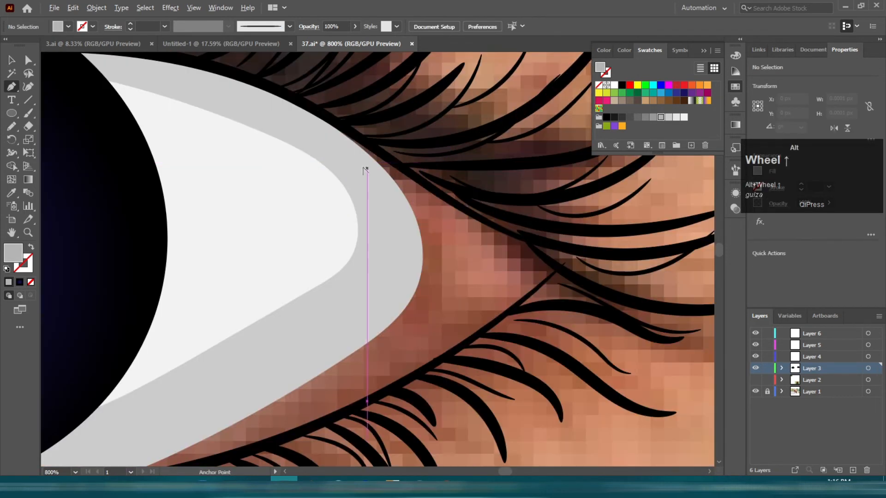
click(303, 104)
click(459, 206)
click(529, 240)
click(557, 270)
drag(512, 342, 602, 230)
drag(170, 373, 165, 430)
scroll(288, 336, down, 1)
scroll(288, 339, down, 4)
scroll(418, 308, up, 2)
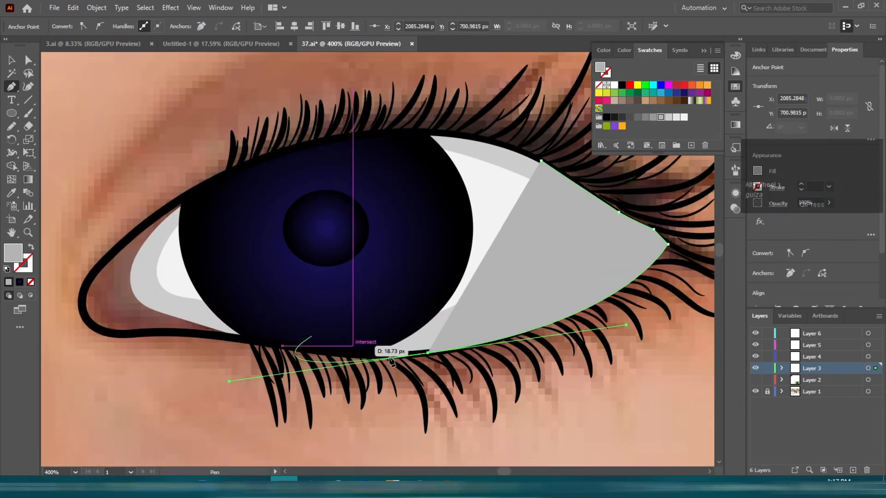
key(v)
click(127, 286)
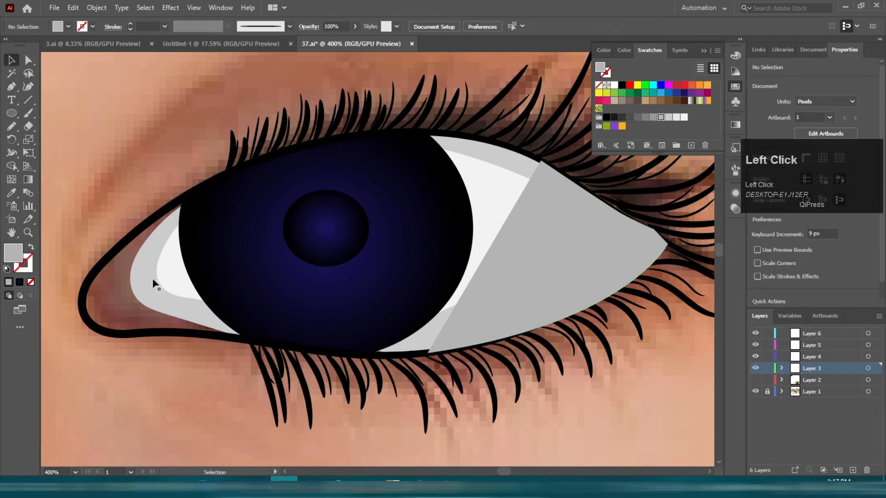
Step: Draw a grey shape with the Pen along the eye's inner corner and send it behind the iris
scroll(152, 280, up, 2)
key(p)
click(483, 104)
drag(294, 257, 272, 303)
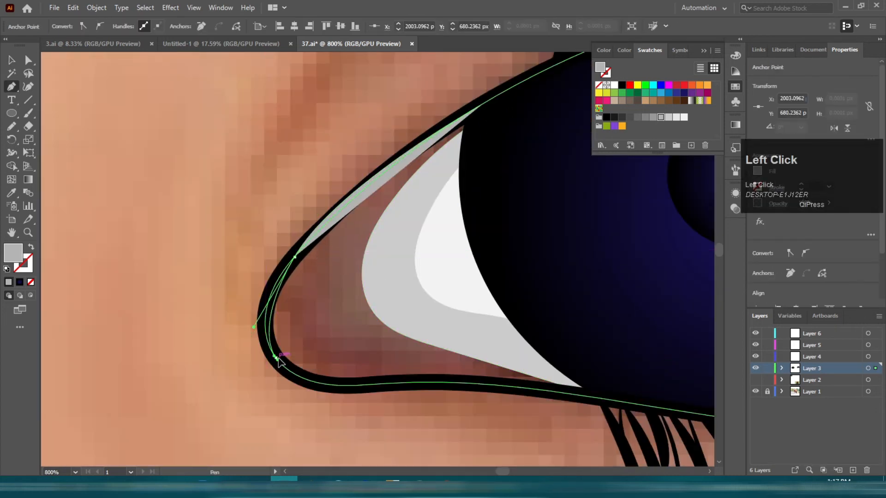
drag(276, 358, 302, 376)
drag(368, 384, 407, 375)
click(594, 395)
key(v)
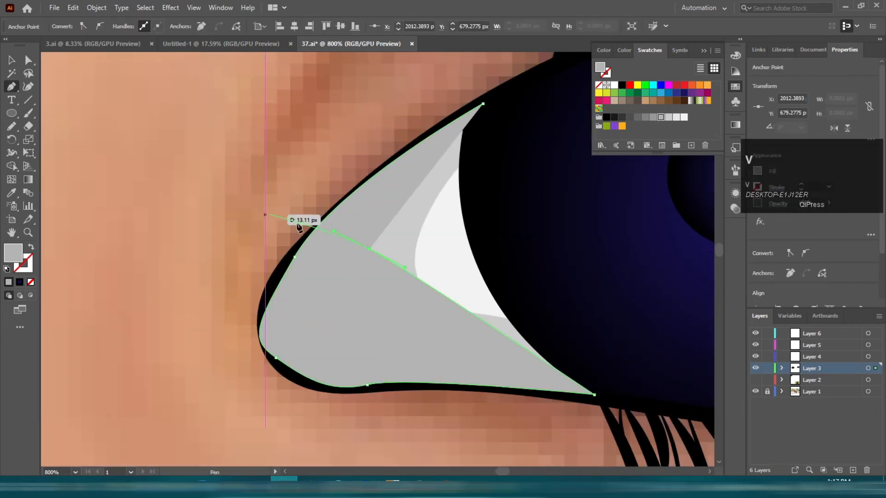
scroll(193, 186, down, 4)
shift+click(456, 201)
key(ctrl+shift+[)
Step: Adjust the anchor handle of the grey eye-white shape at the other eye's inner corner
scroll(456, 205, down, 3)
drag(93, 217, 264, 223)
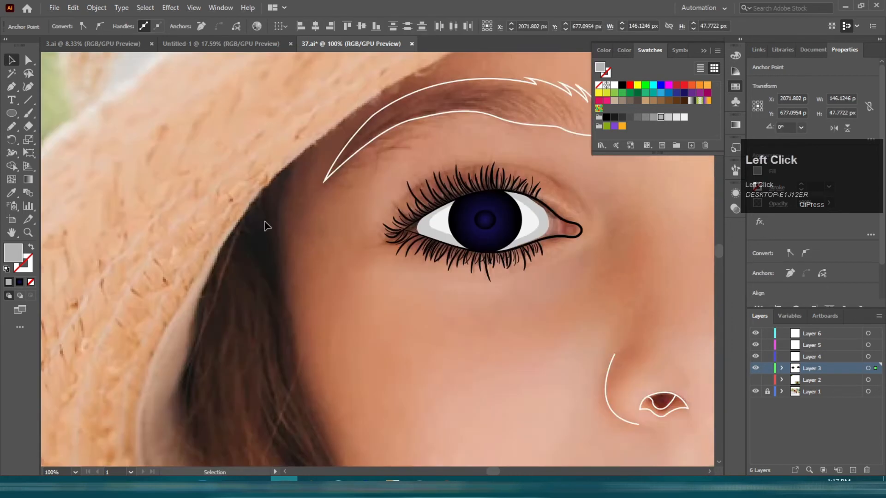
scroll(260, 235, up, 4)
click(257, 241)
key(a)
scroll(220, 243, up, 2)
drag(205, 244, 237, 255)
scroll(222, 247, down, 3)
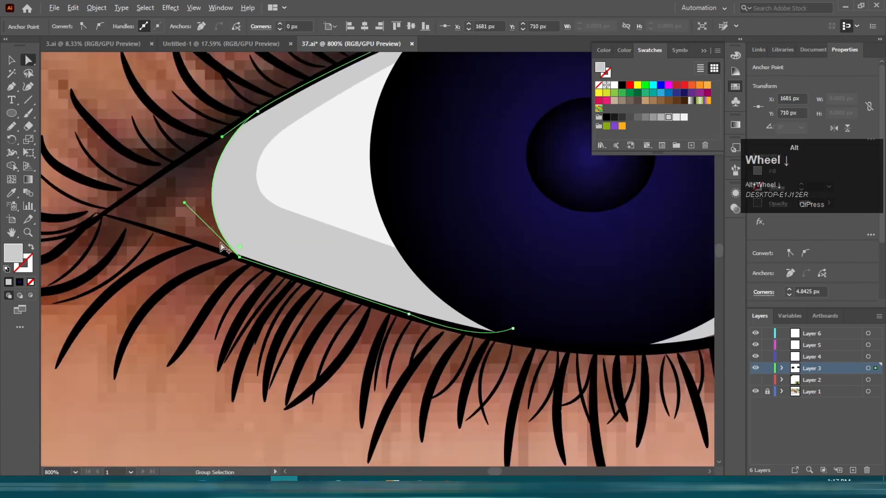
click(253, 345)
Step: Trace a grey shape with the Pen along the other eye's lids and corner, then send it behind the iris
scroll(505, 120, up, 2)
drag(505, 120, 300, 103)
click(318, 98)
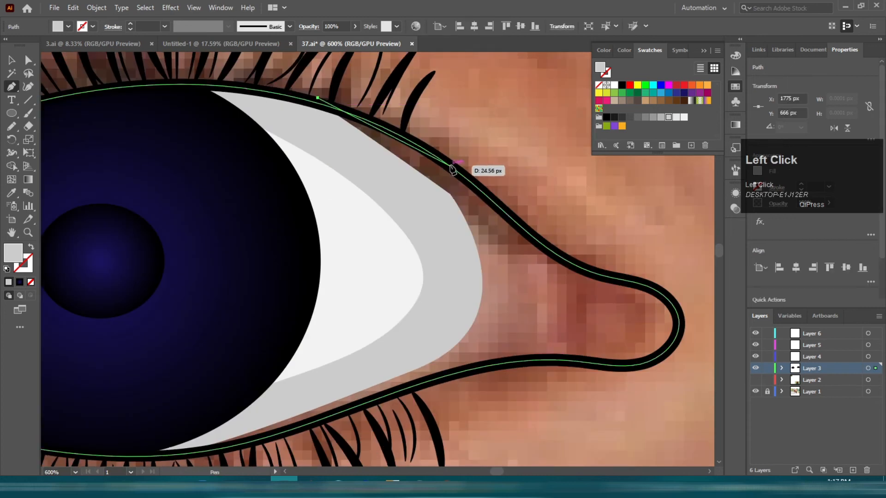
click(450, 165)
click(509, 217)
click(551, 251)
click(586, 268)
drag(518, 361, 403, 382)
scroll(316, 431, down, 1)
drag(316, 430, 536, 297)
scroll(618, 247, up, 1)
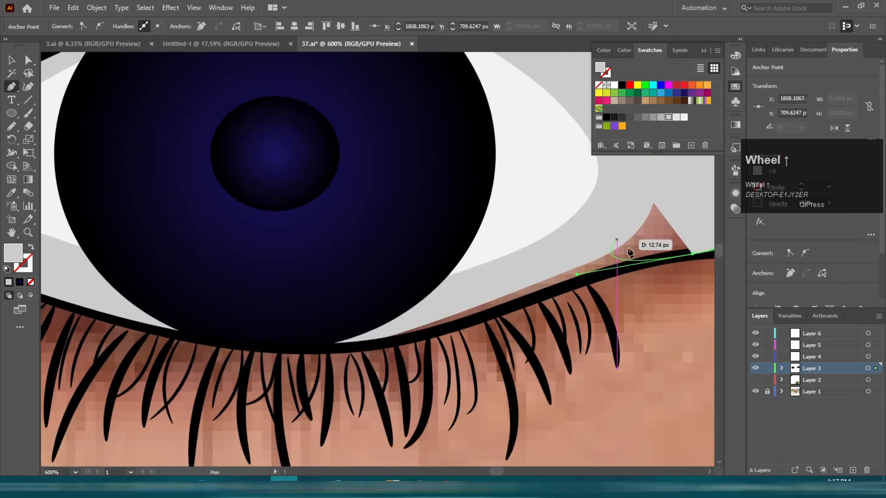
click(693, 254)
click(608, 272)
click(363, 343)
drag(323, 346, 563, 352)
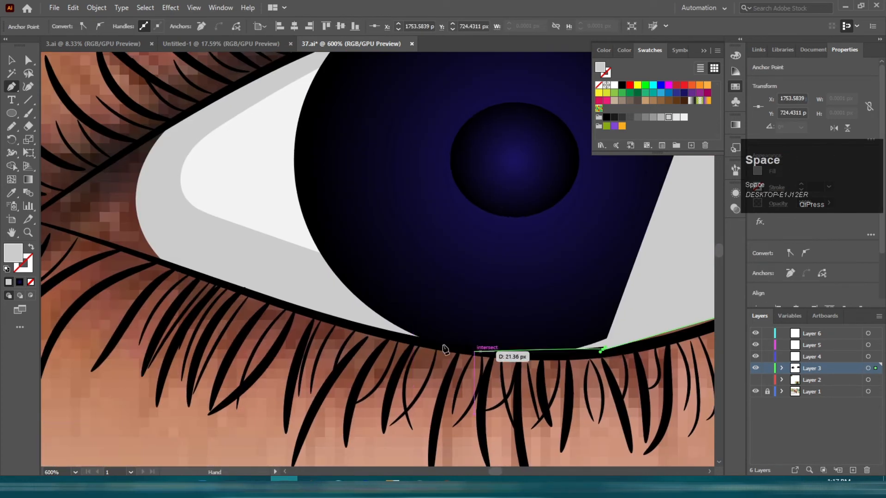
click(482, 354)
click(129, 251)
drag(70, 239, 291, 277)
click(242, 261)
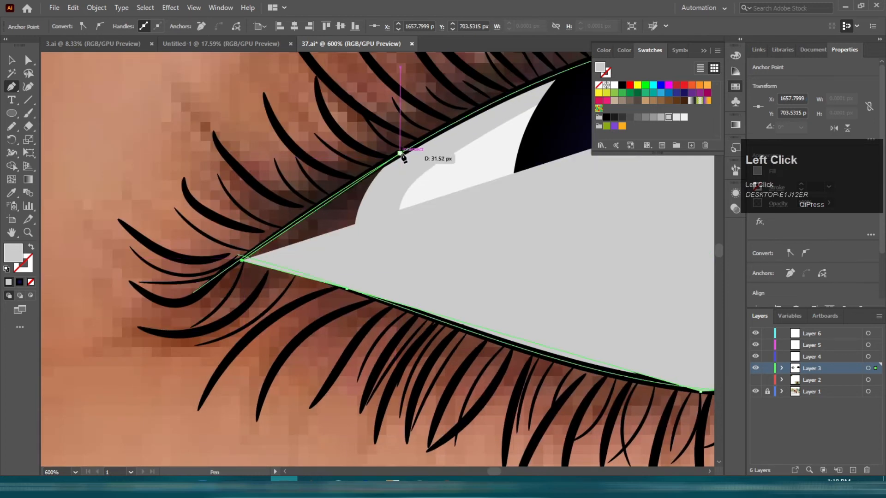
click(402, 154)
drag(568, 121, 220, 197)
scroll(302, 166, down, 2)
scroll(303, 167, down, 2)
key(v)
click(661, 118)
key(ctrl+shift+[)
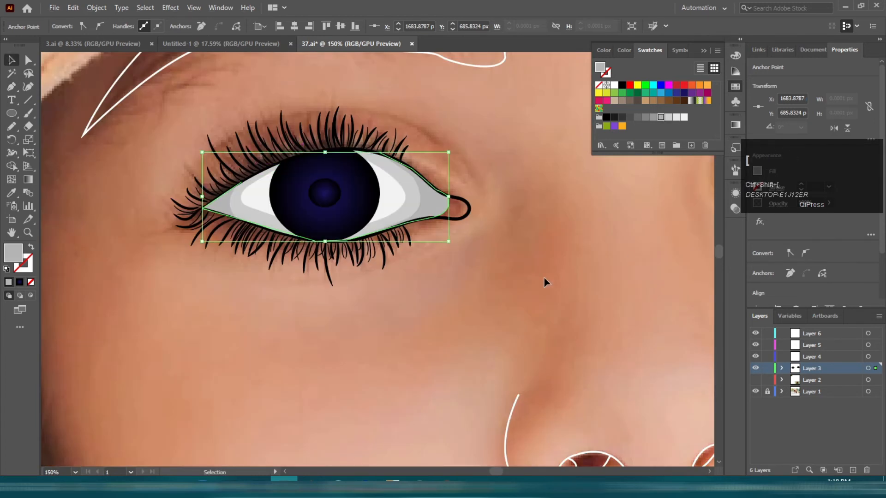
Step: Draw the black line between the lips with the Pen from corner to corner
click(544, 277)
scroll(497, 177, down, 3)
scroll(507, 318, down, 3)
scroll(530, 304, up, 1)
drag(537, 298, 396, 245)
scroll(403, 234, up, 6)
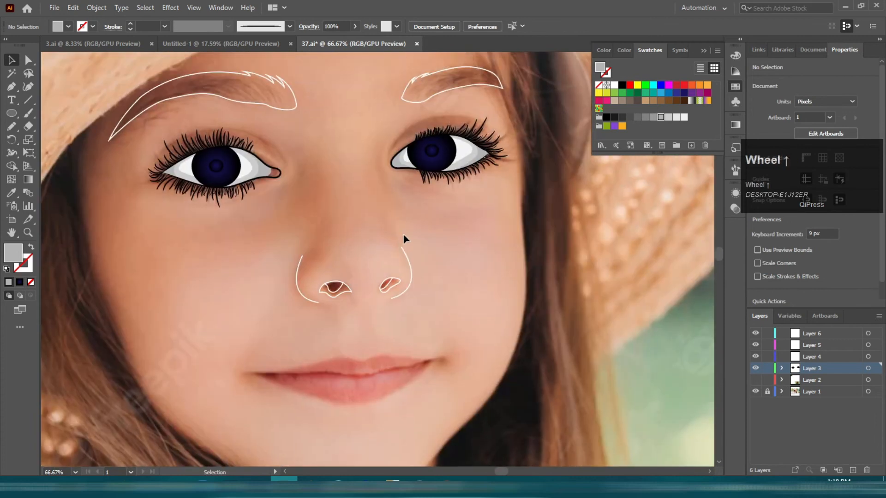
scroll(369, 226, down, 3)
scroll(353, 191, up, 3)
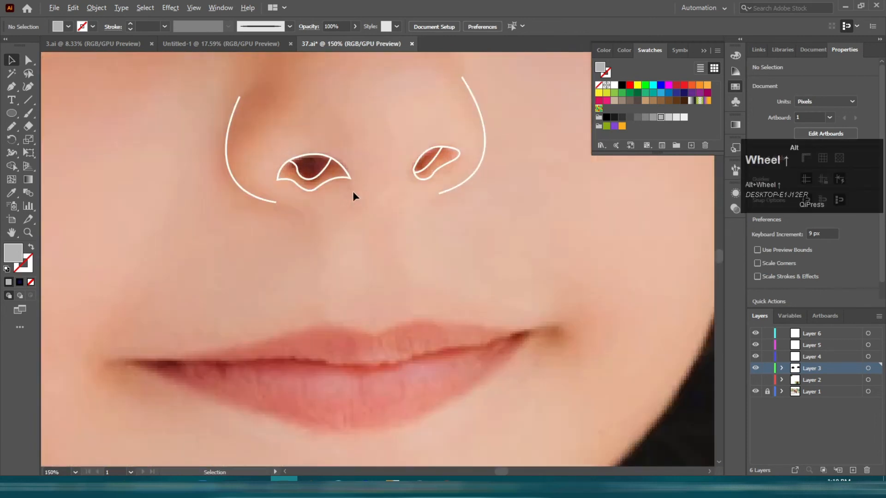
key(p)
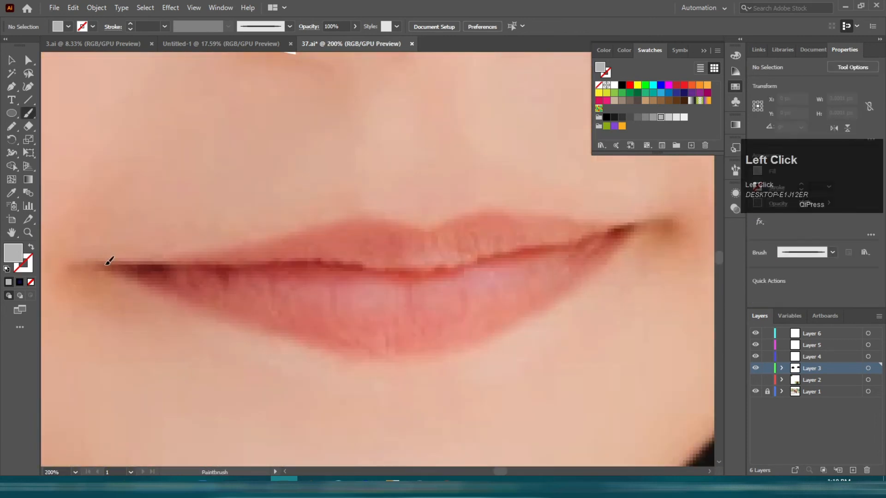
drag(626, 229, 651, 226)
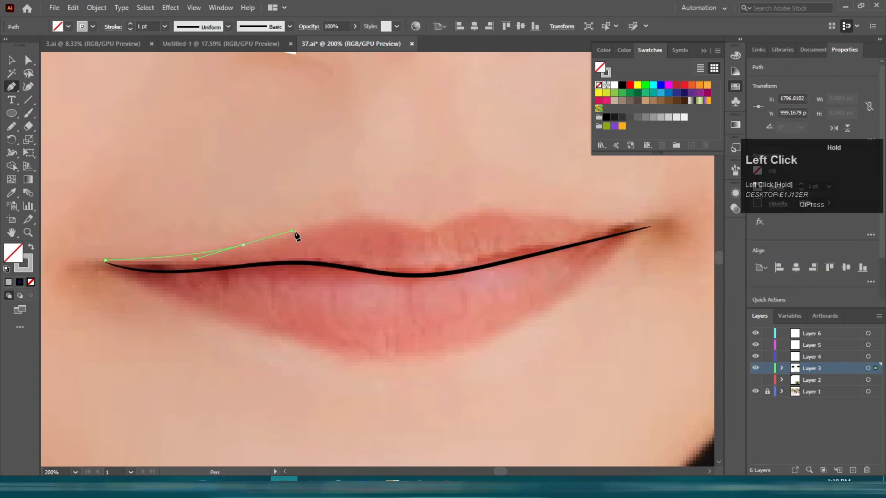
Step: Trace the upper lip as a closed Pen shape, returning along the lip line to the corner
drag(384, 218, 417, 229)
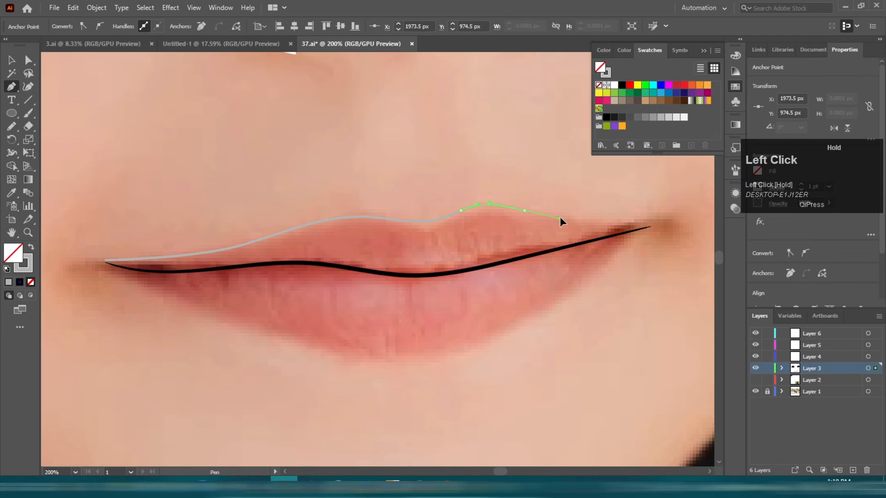
scroll(640, 230, up, 3)
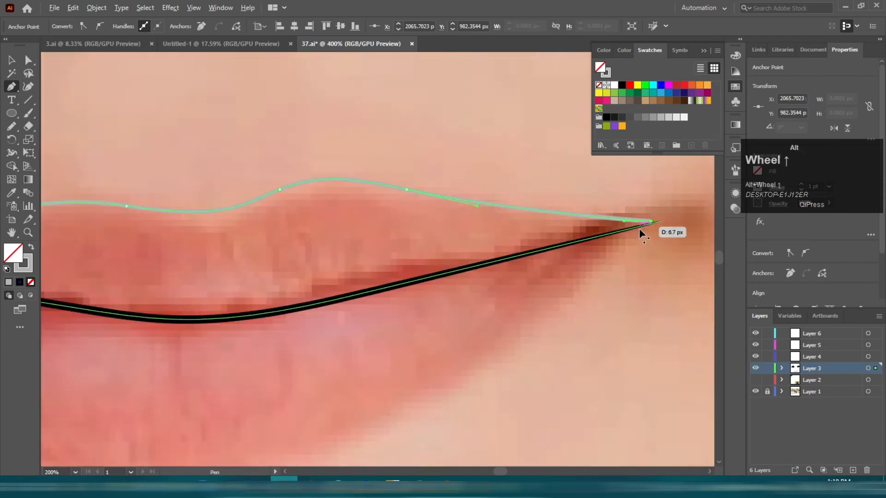
click(617, 231)
key(space)
drag(449, 292, 553, 266)
click(541, 259)
key(space)
drag(278, 303, 507, 280)
scroll(371, 318, down, 2)
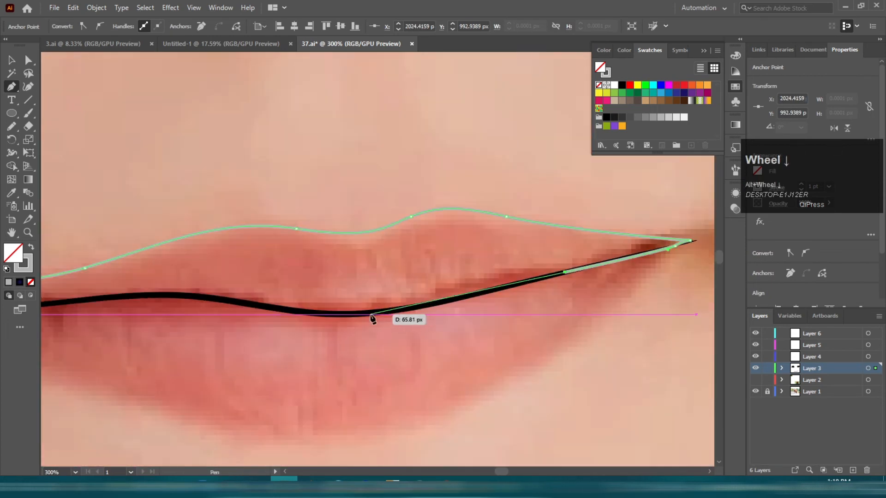
scroll(370, 317, up, 2)
drag(416, 313, 399, 315)
key(space)
drag(233, 343, 552, 351)
drag(425, 307, 385, 281)
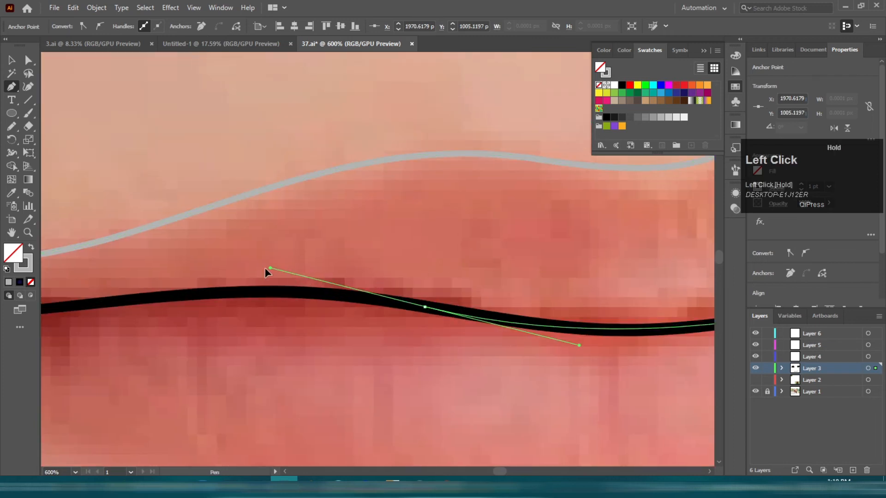
drag(266, 273, 252, 272)
key(space)
drag(156, 300, 362, 278)
click(483, 270)
key(space)
drag(302, 325, 470, 345)
click(340, 315)
key(space)
drag(174, 334, 419, 335)
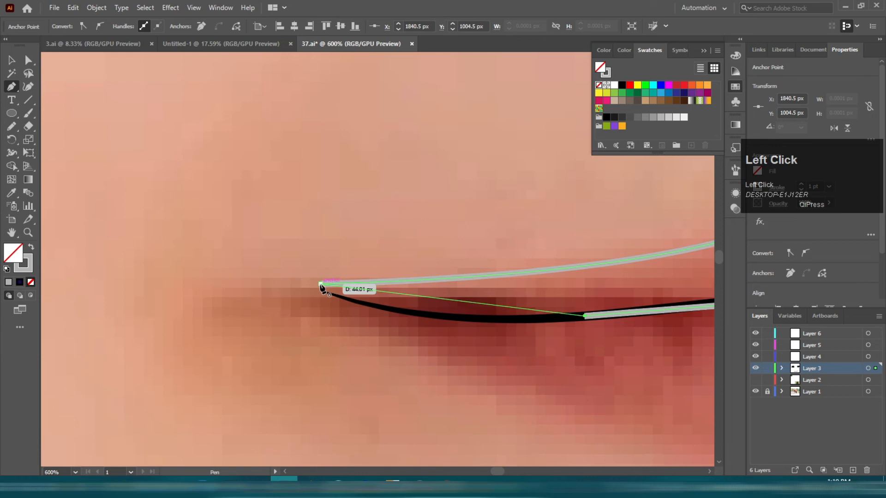
scroll(276, 240, down, 4)
key(v)
click(330, 336)
Step: Trace the lower lip as a closed Pen shape between both mouth corners
key(p)
scroll(475, 285, up, 1)
scroll(283, 300, up, 4)
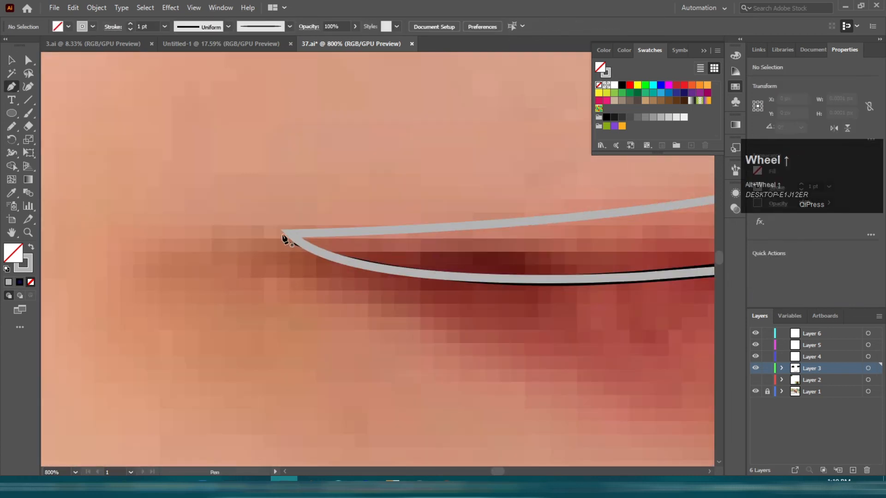
click(282, 234)
scroll(277, 259, down, 2)
drag(353, 289, 360, 293)
key(space)
drag(566, 368, 401, 341)
key(space)
drag(641, 314, 362, 347)
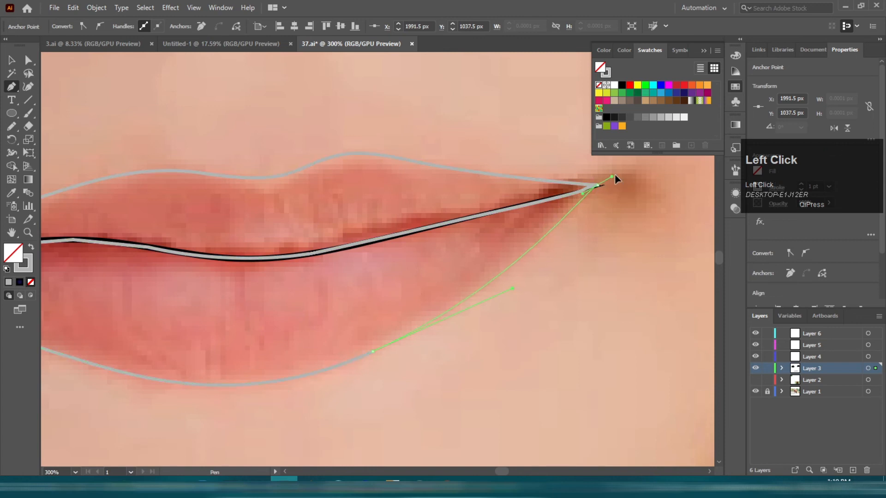
click(597, 186)
key(space)
drag(215, 236, 390, 221)
click(389, 221)
click(143, 220)
key(space)
drag(90, 241, 208, 241)
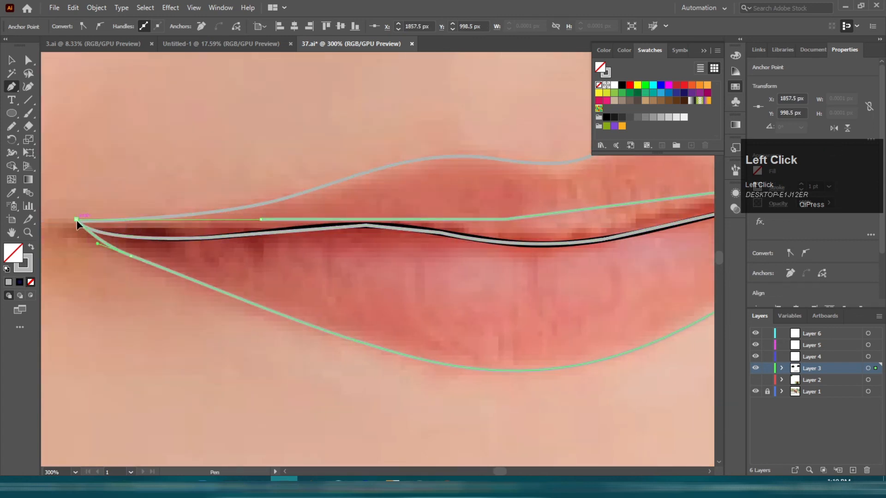
key(v)
click(291, 274)
Step: Fill the upper lip shape with a colour sampled from the photo using the Eyedropper
scroll(291, 275, down, 3)
scroll(422, 286, up, 4)
scroll(316, 231, down, 3)
scroll(340, 202, up, 2)
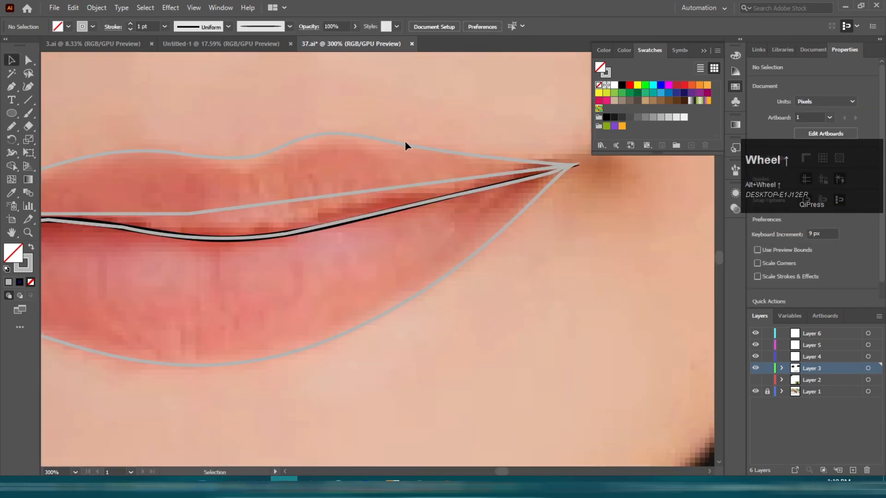
click(405, 144)
click(356, 185)
ctrl+click(411, 293)
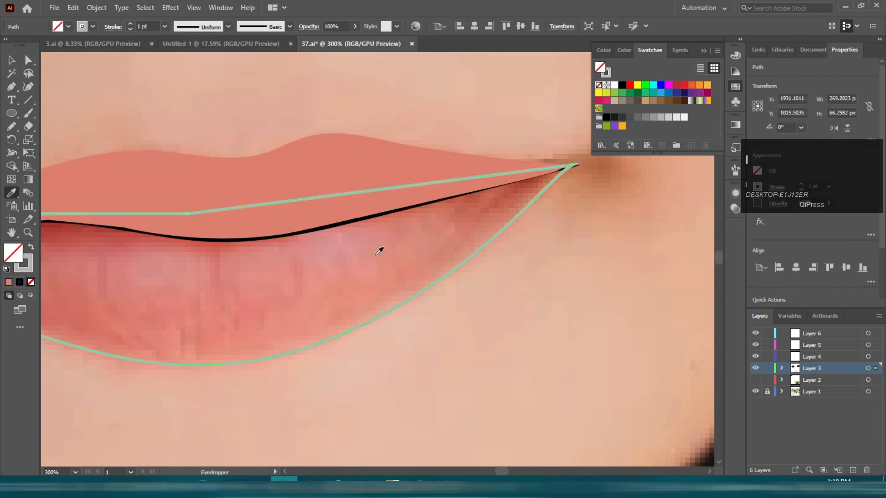
Step: Fill the lower lip with a darker sampled colour and send both lip shapes behind the lip line
click(512, 200)
key(ctrl+shift+bracketleft)
click(550, 262)
scroll(550, 262, down, 3)
scroll(410, 270, up, 2)
click(471, 223)
shift+click(481, 284)
key(ctrl+shift+bracketleft)
click(537, 323)
scroll(502, 260, up, 2)
drag(502, 259, 422, 332)
scroll(397, 188, down, 6)
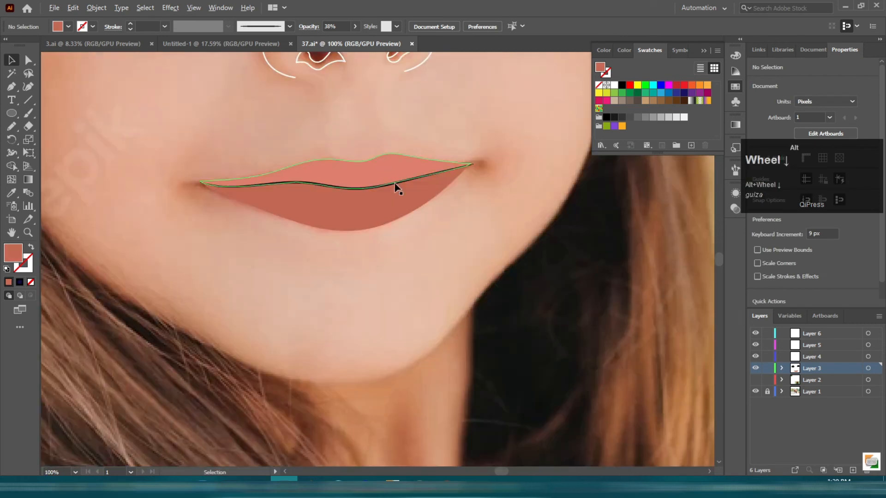
Step: Select both nose side lines and apply a tapered width profile to them
scroll(424, 213, up, 3)
scroll(424, 212, down, 1)
shift+click(331, 203)
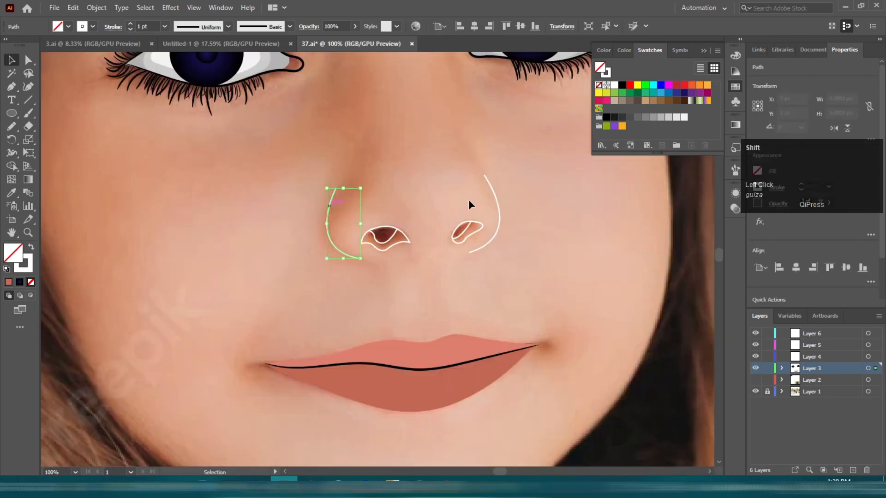
click(228, 26)
click(198, 47)
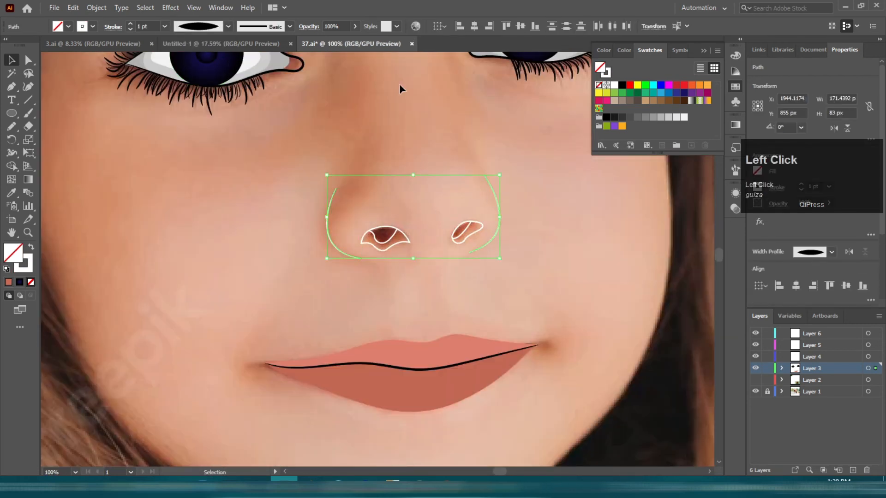
Step: Stroke the nose side lines in the sampled lip colour with a tapered width profile and heavier weight
scroll(390, 213, up, 2)
scroll(477, 370, down, 3)
key(i)
click(510, 429)
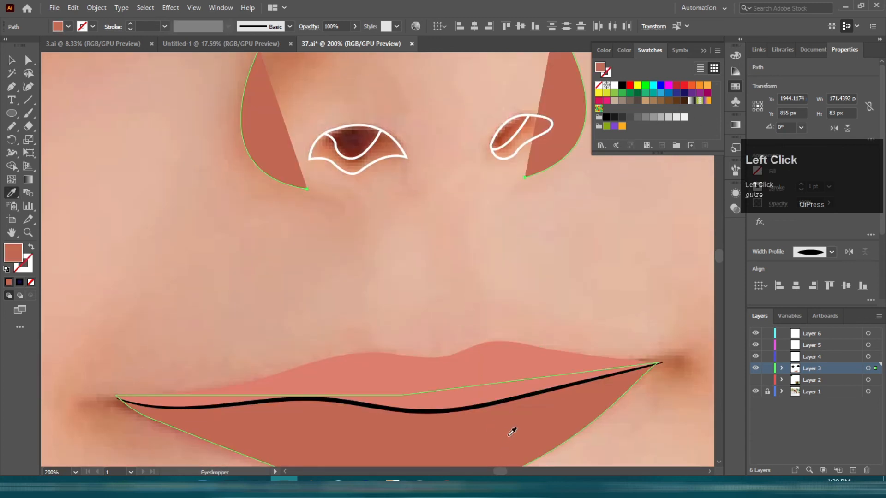
key(shift+x)
click(199, 30)
click(181, 45)
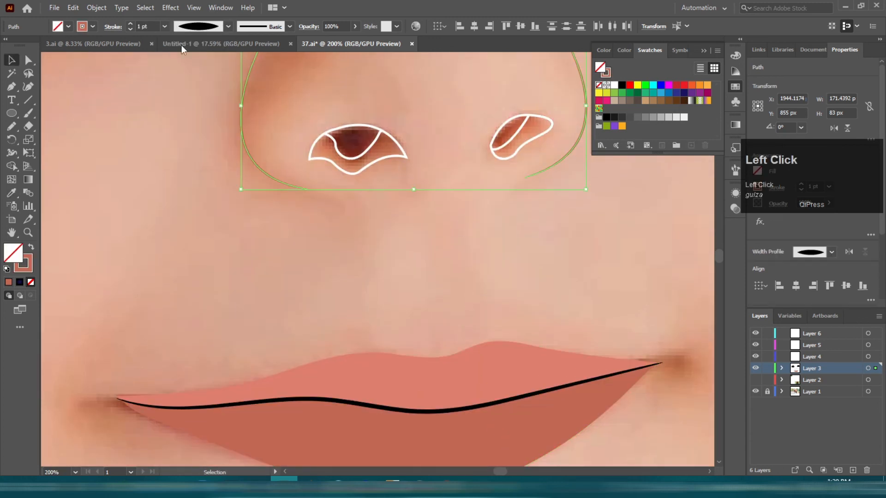
click(130, 23)
Step: Fill both nostril shapes with a dark grey swatch
click(112, 151)
scroll(112, 221, down, 2)
scroll(258, 191, up, 3)
click(259, 193)
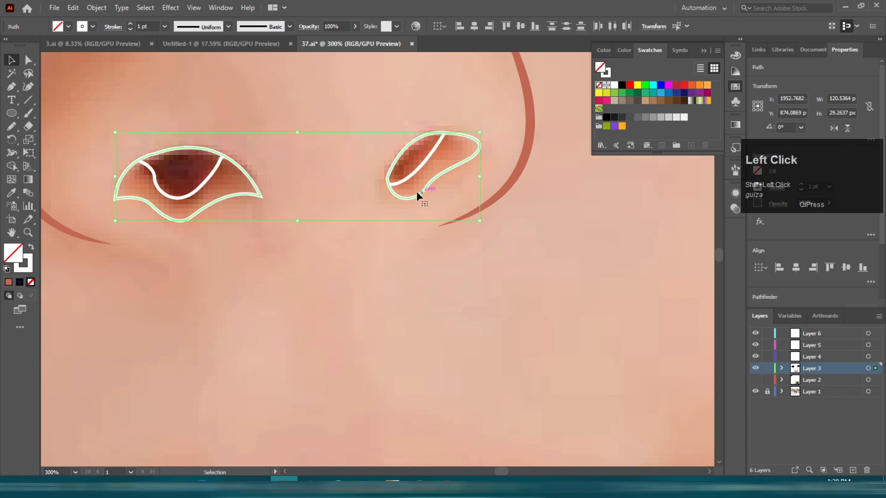
click(630, 117)
Step: Fill the inner shapes of both nostrils with black instead of a white stroke
click(29, 267)
click(178, 197)
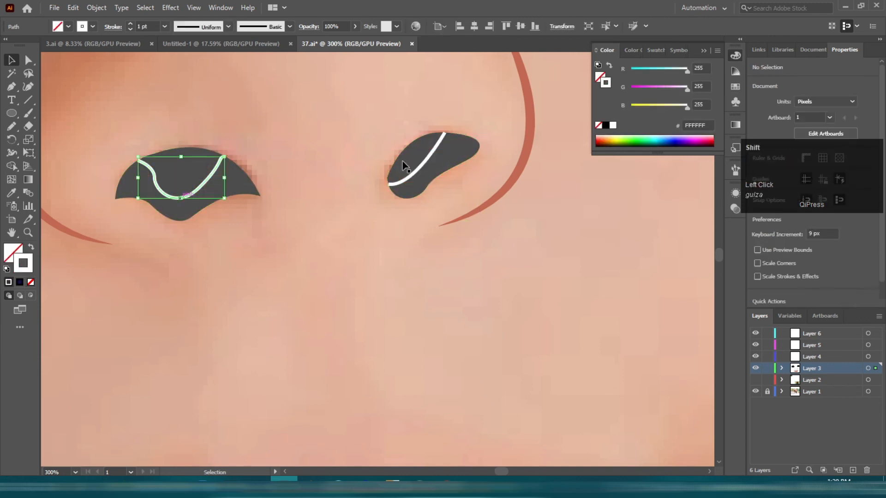
shift+click(417, 175)
key(shift+x)
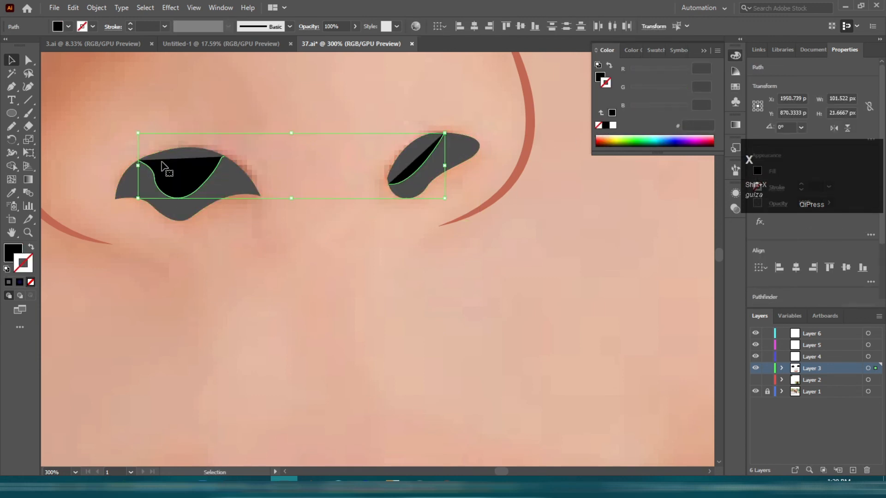
Step: With the Pen tool, draw a shape extending the left nostril's black inner area up over its top edge
scroll(162, 165, up, 3)
click(359, 303)
click(237, 178)
key(p)
click(328, 142)
click(328, 110)
click(148, 91)
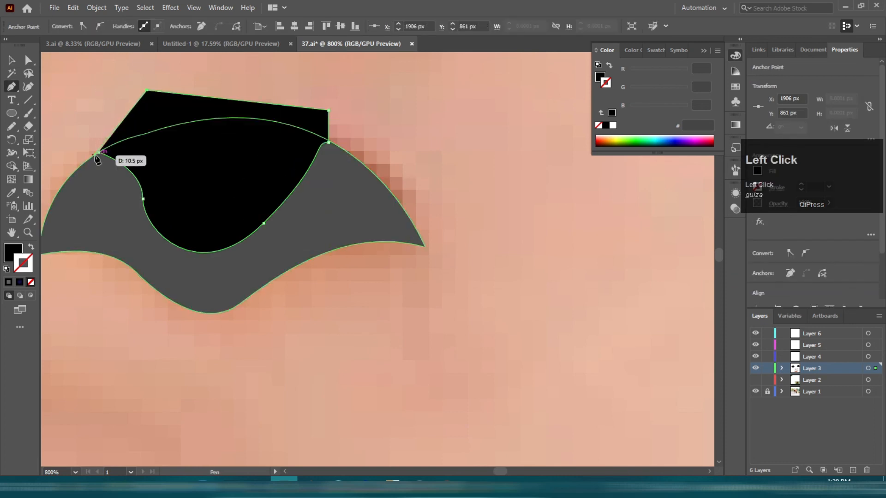
click(98, 152)
drag(576, 152, 155, 167)
Step: Draw a similar Pen shape extending the right nostril's black inner area over its upper edge
click(283, 227)
click(244, 165)
click(356, 77)
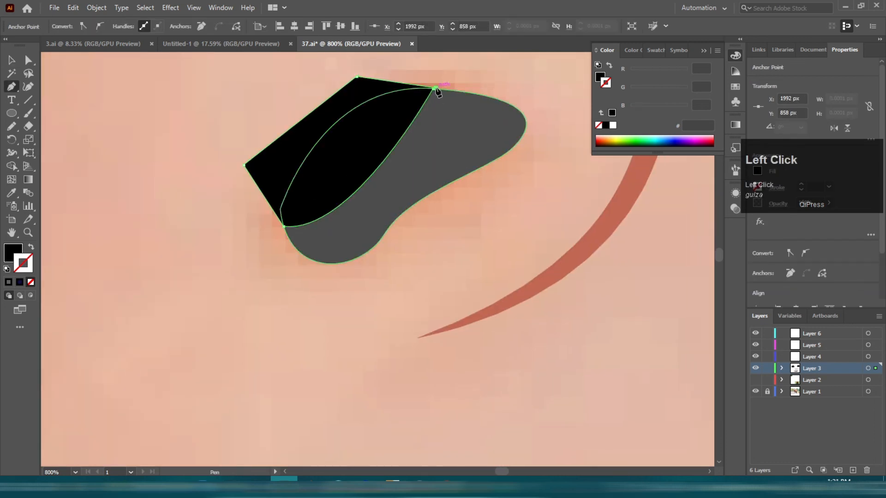
shift+click(357, 226)
Step: Merge the drawn extension shapes into the nostrils' black inner shapes with the Shape Builder tool
click(14, 165)
alt+click(286, 153)
mouse_move(108, 217)
mouse_down()
mouse_move(471, 215)
mouse_move(659, 289)
mouse_up()
key(v)
click(341, 258)
shift+click(440, 278)
click(15, 169)
alt+click(220, 183)
key(v)
click(295, 153)
Step: Select both nostril shapes and fill them entirely with the black sampled from their inner areas using the Eyedropper
scroll(303, 154, down, 4)
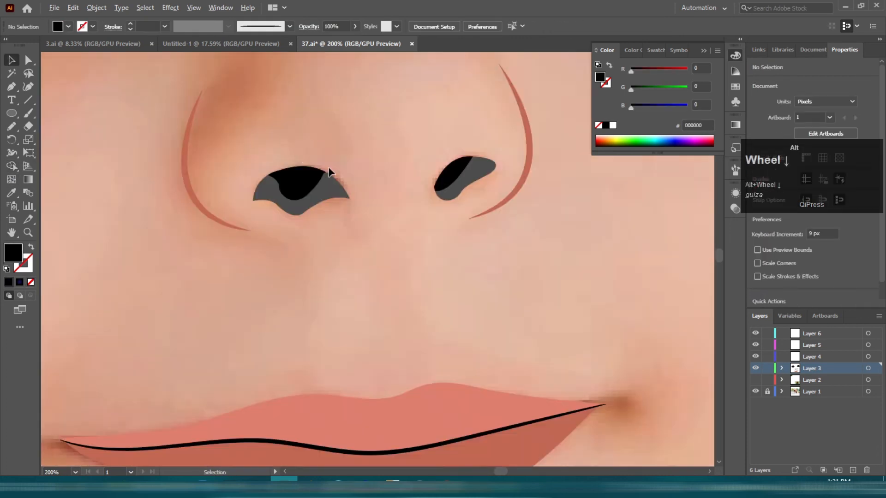
scroll(330, 169, up, 1)
click(326, 197)
key(i)
click(285, 189)
key(v)
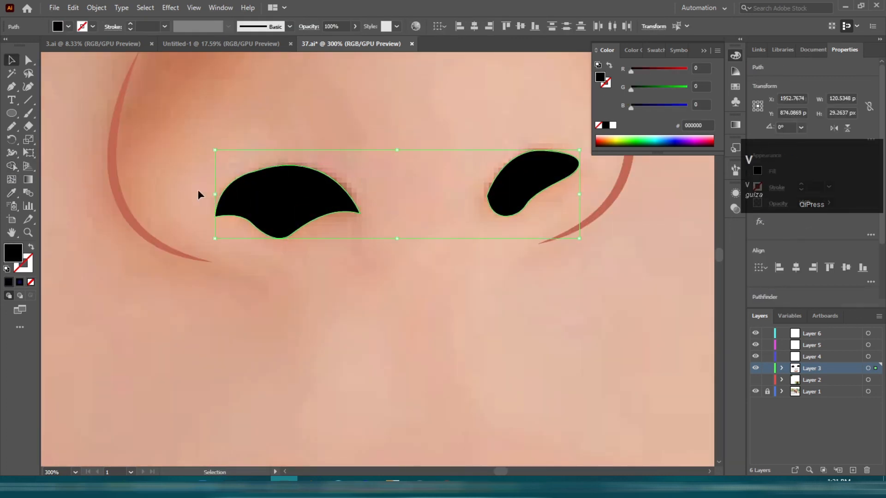
double_click(12, 256)
key(Return)
Step: Select both eyebrow outlines, fill them with a brown swatch and remove their stroke
scroll(336, 247, down, 6)
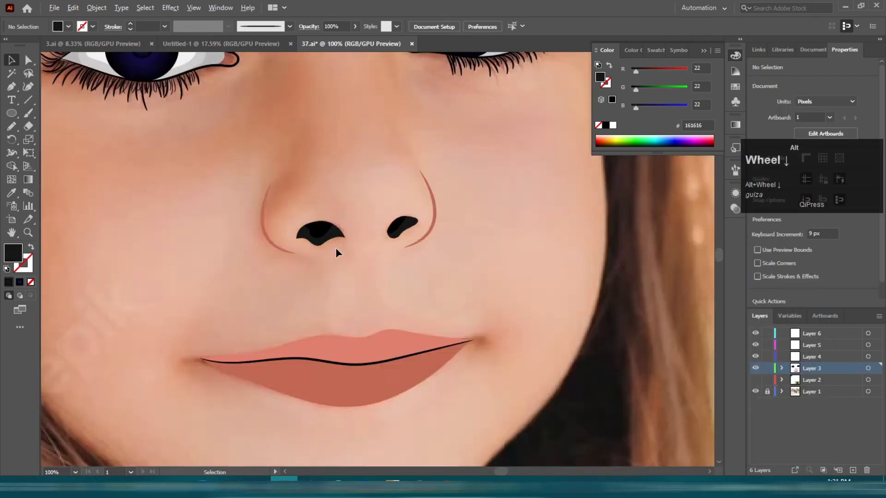
click(305, 90)
shift+click(425, 77)
click(655, 50)
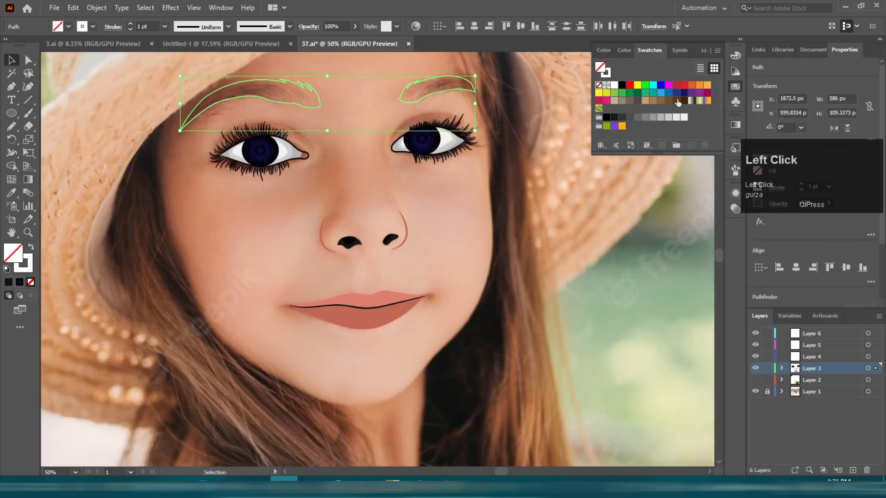
click(676, 101)
click(27, 269)
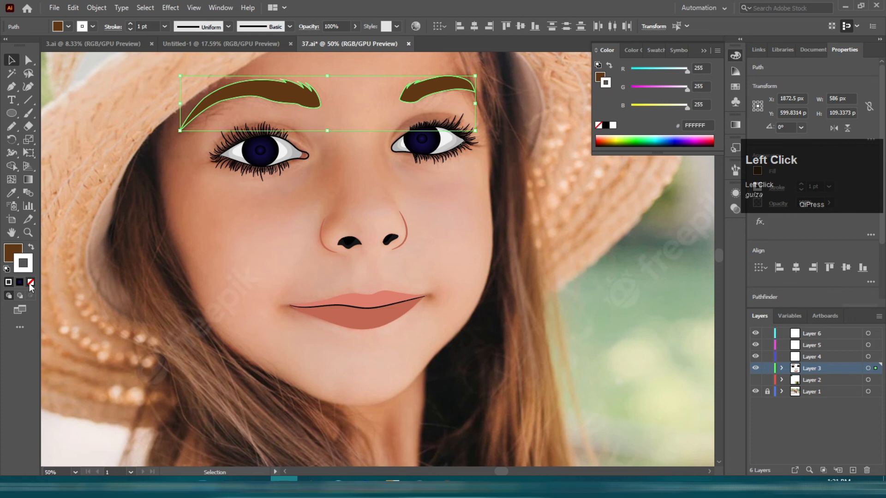
click(30, 283)
Step: Show Layer 2 and zoom around to compare the finished illustration with the traced face
click(223, 236)
scroll(230, 234, down, 2)
click(755, 379)
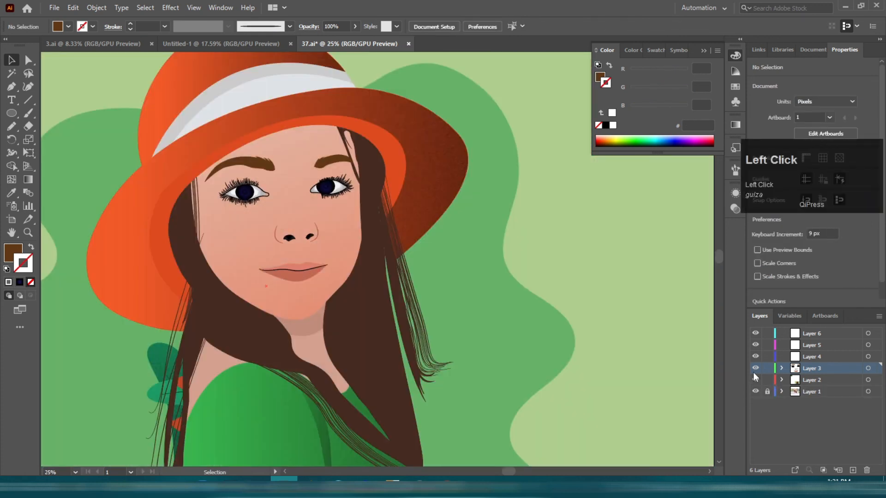
scroll(270, 177, up, 2)
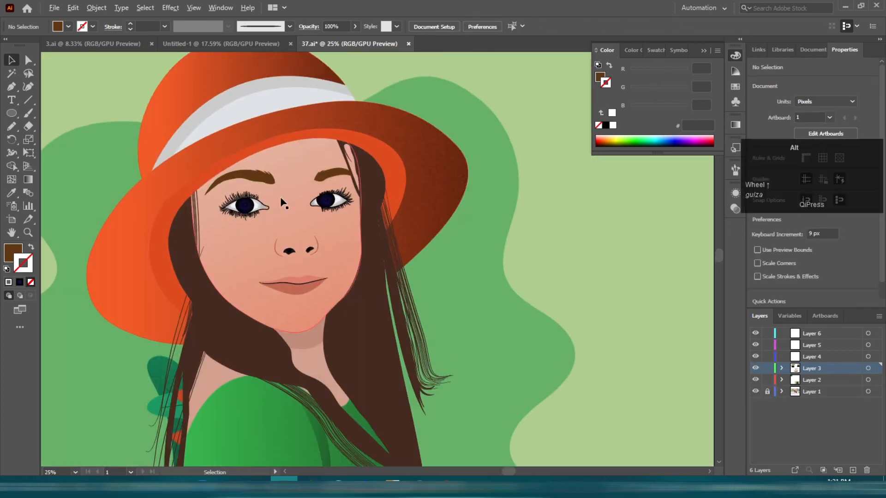
scroll(317, 238, down, 2)
scroll(462, 199, up, 5)
Step: Change the first stop of the pupil highlight's radial gradient to white and remove the highlight's stroke
click(495, 196)
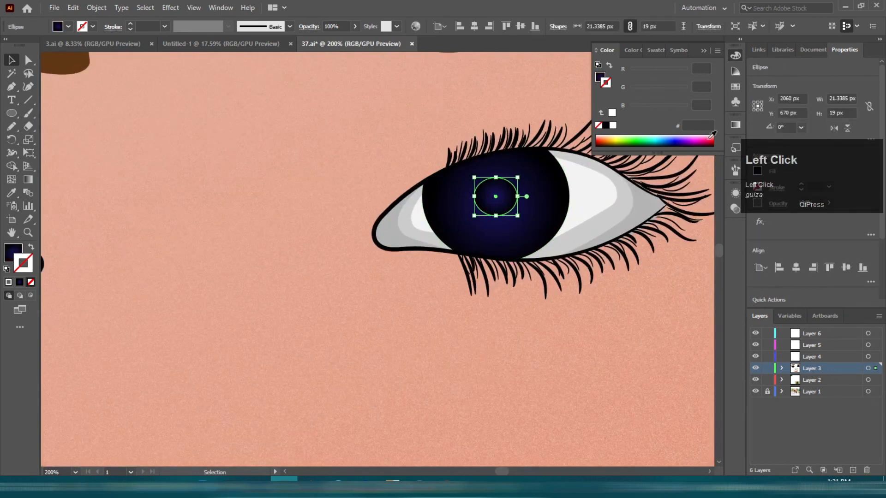
click(735, 124)
double_click(605, 224)
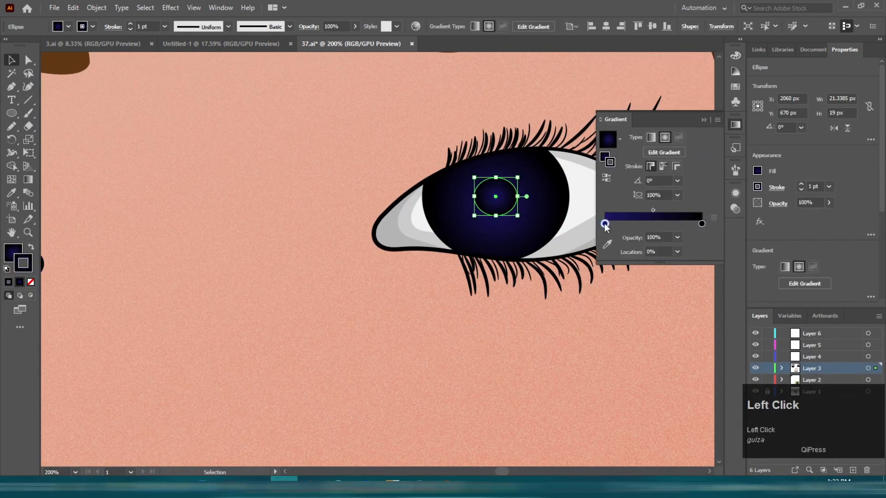
click(660, 284)
click(30, 281)
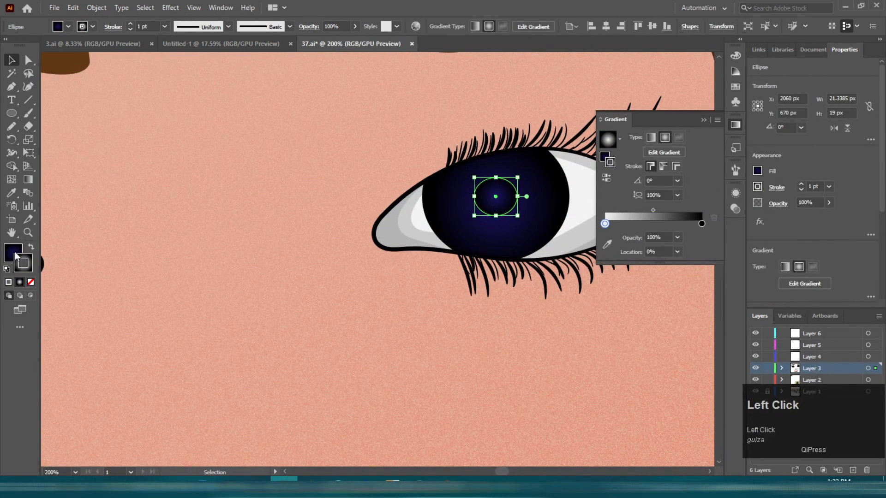
click(15, 254)
click(735, 125)
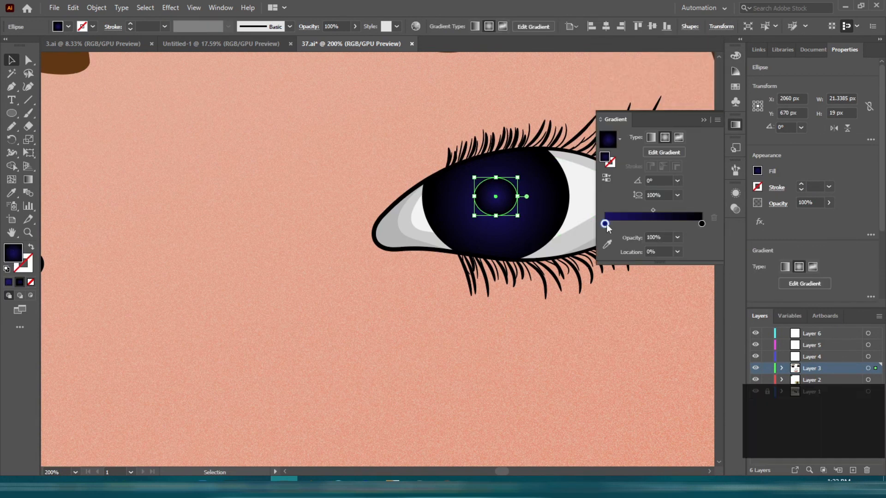
double_click(604, 224)
click(660, 283)
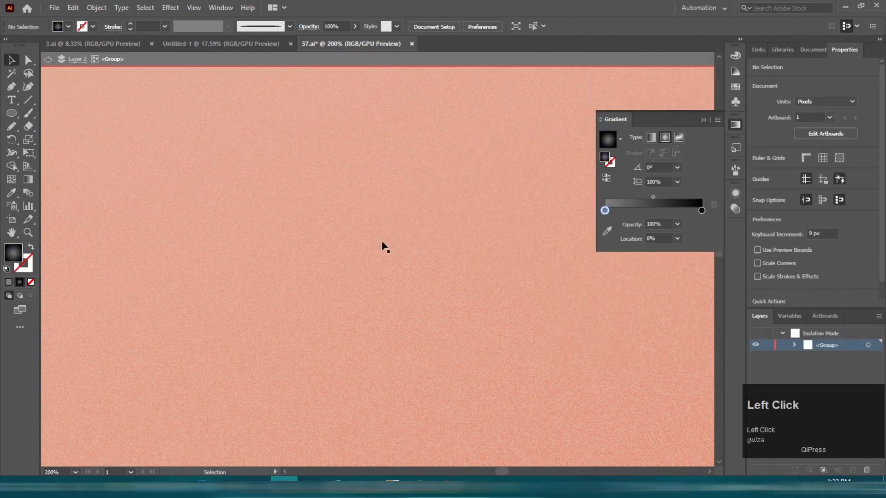
Step: Zoom out to review the whole illustration, then hide Layer 2 to view the traced features over the photo
scroll(552, 315, down, 2)
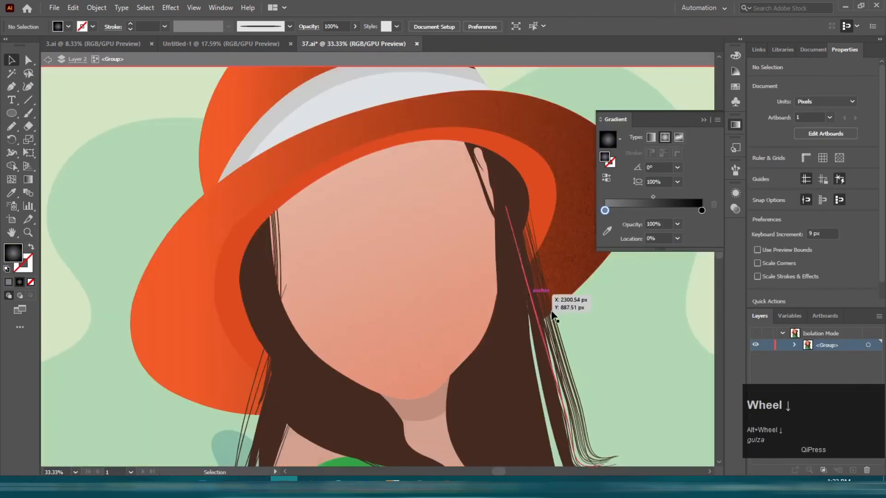
double_click(553, 315)
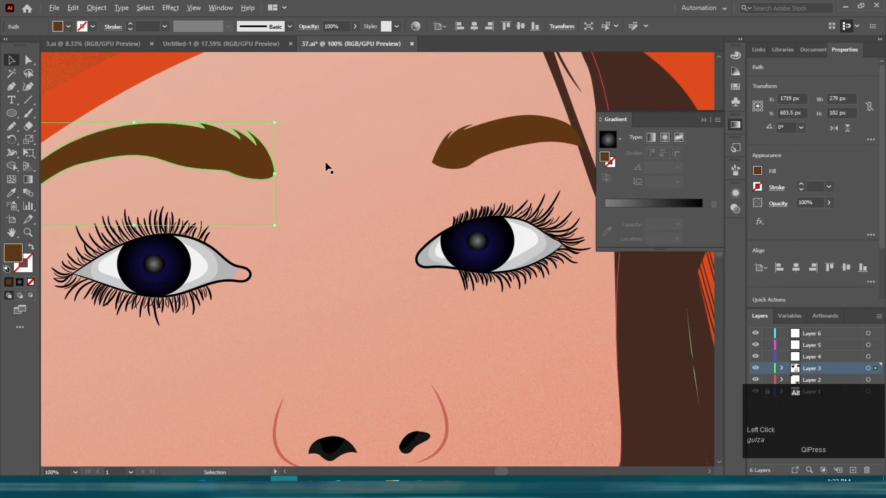
scroll(384, 196, down, 5)
scroll(386, 237, up, 2)
click(157, 134)
scroll(498, 210, down, 1)
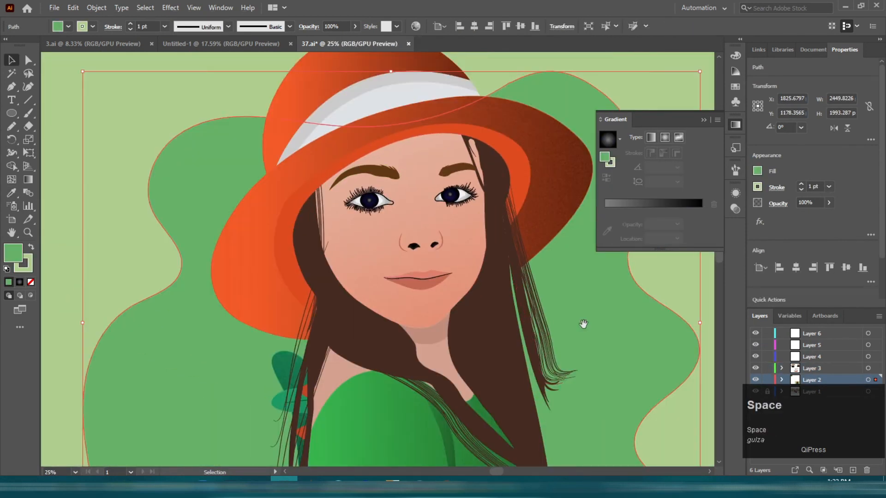
scroll(442, 207, up, 1)
click(704, 120)
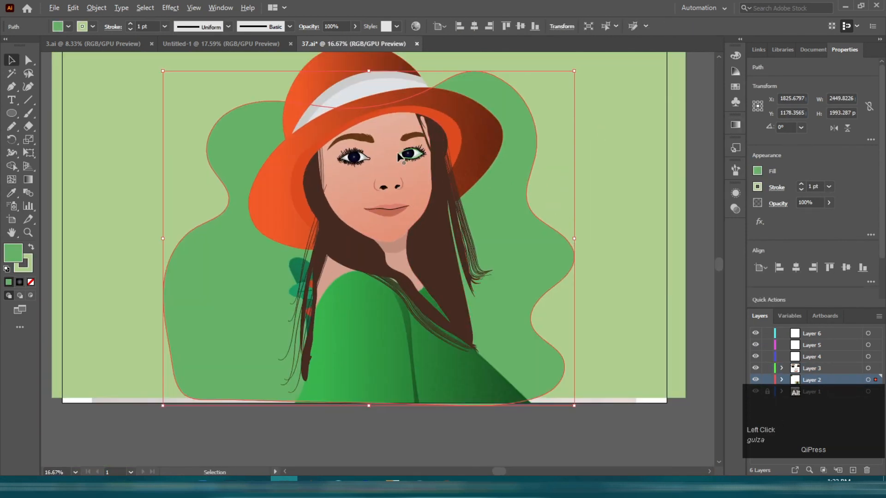
scroll(401, 150, up, 2)
scroll(655, 166, down, 1)
scroll(536, 181, down, 2)
click(519, 198)
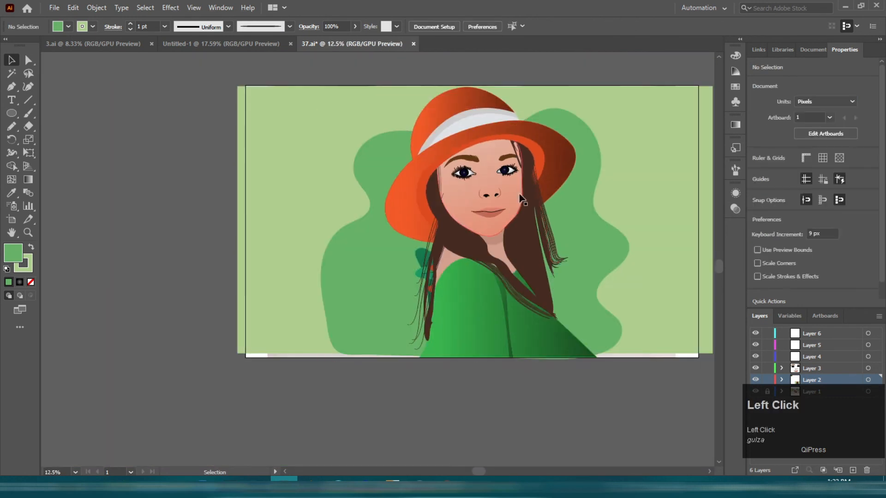
click(756, 380)
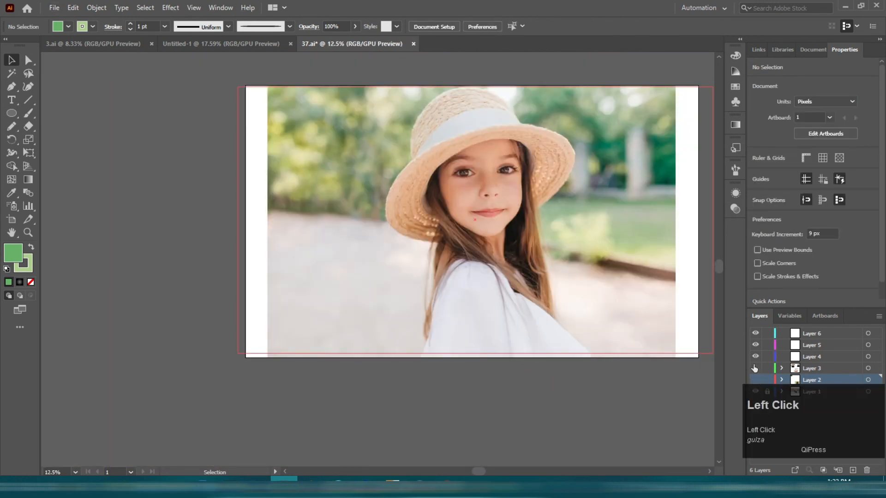